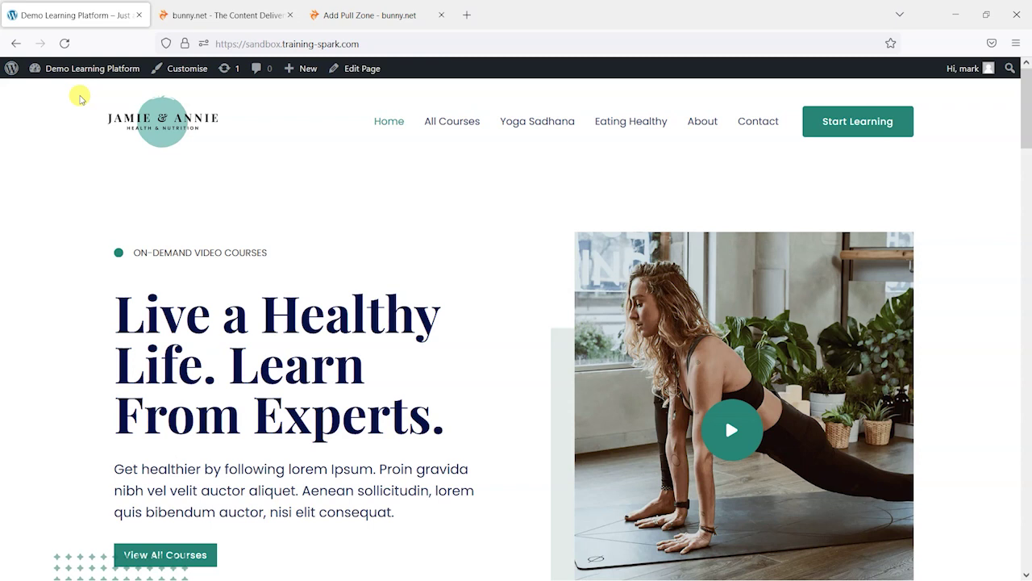
# - Look over the demo learning site's home page and the bunny.net home page
pyautogui.click(212, 6)
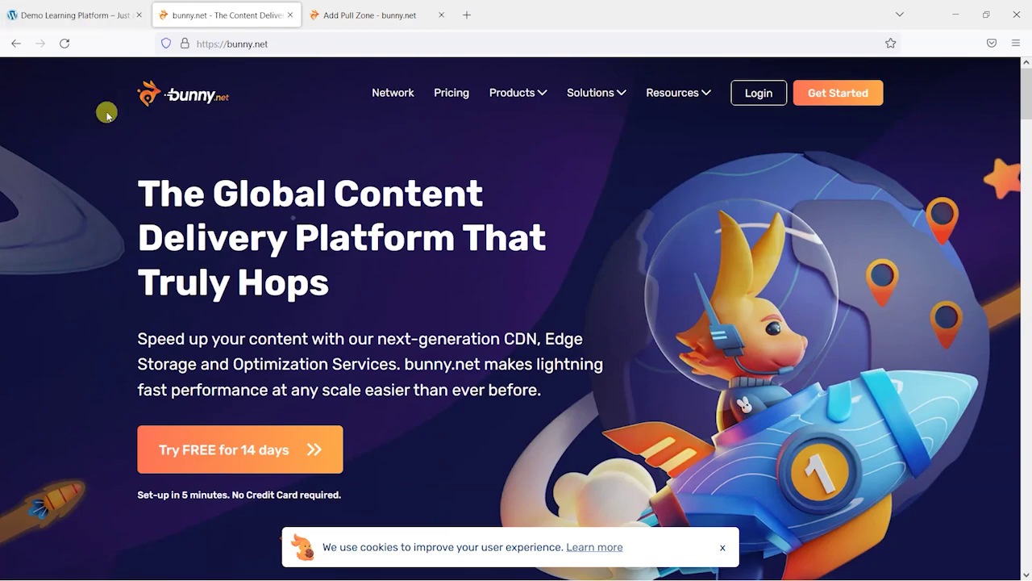
pyautogui.click(89, 17)
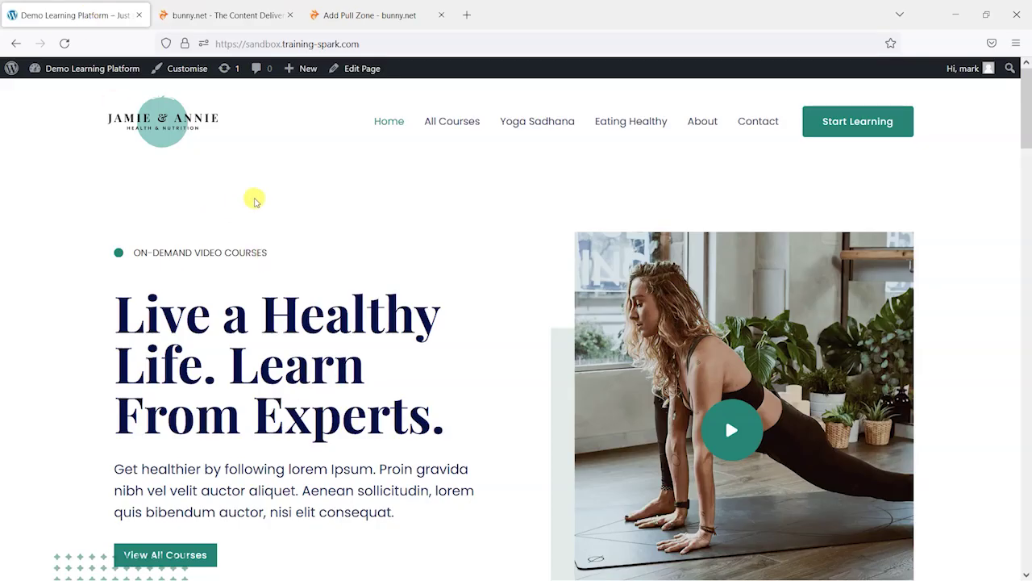
pyautogui.moveTo(85, 68)
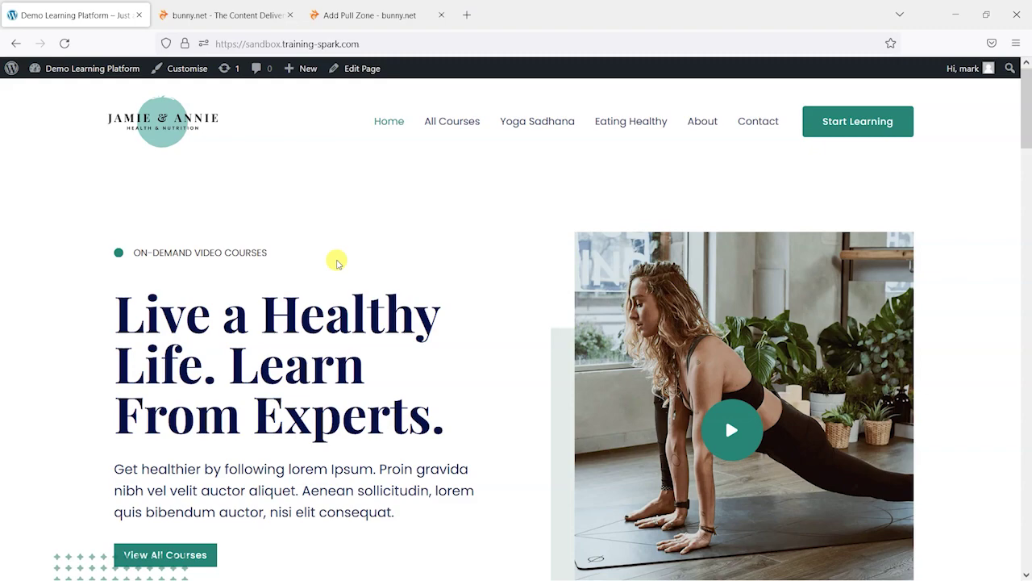
pyautogui.hotkey('ctrl', 'Tab')
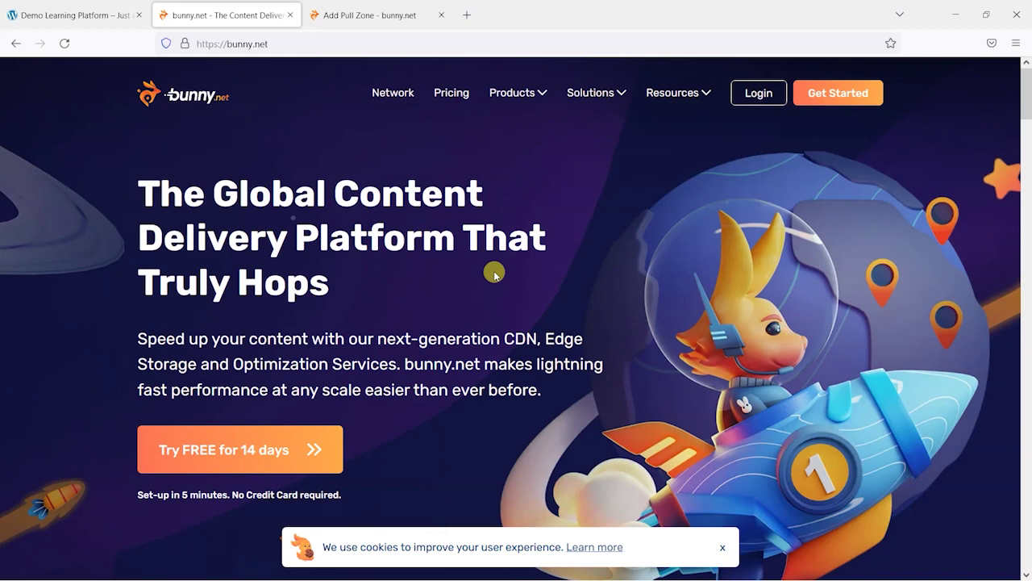
# - In the bunny.net dashboard, start a new Stream video library and name it "My LearnDash Courses"
pyautogui.click(371, 15)
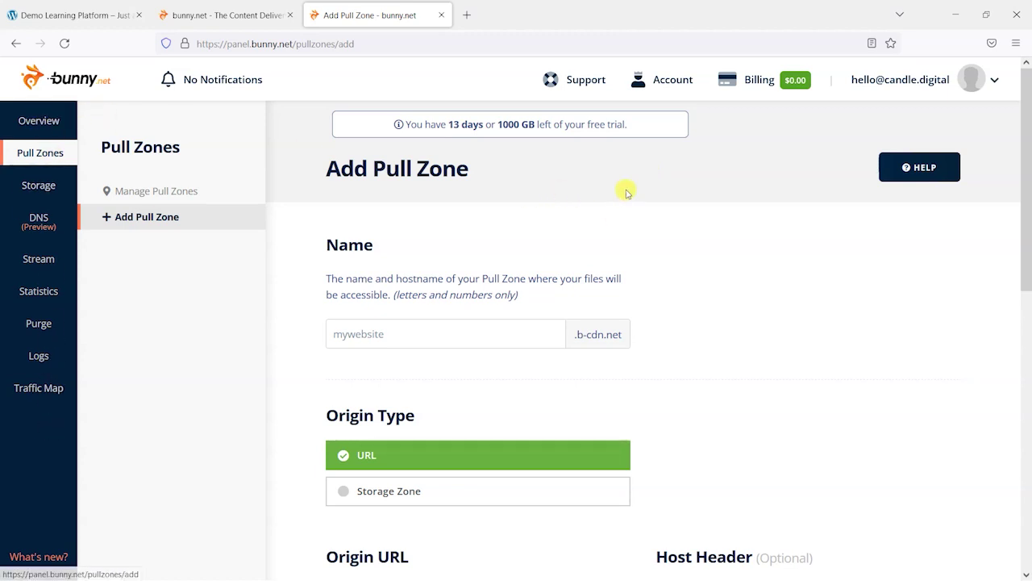
pyautogui.scroll(-1, 581, 347)
pyautogui.scroll(1, 508, 326)
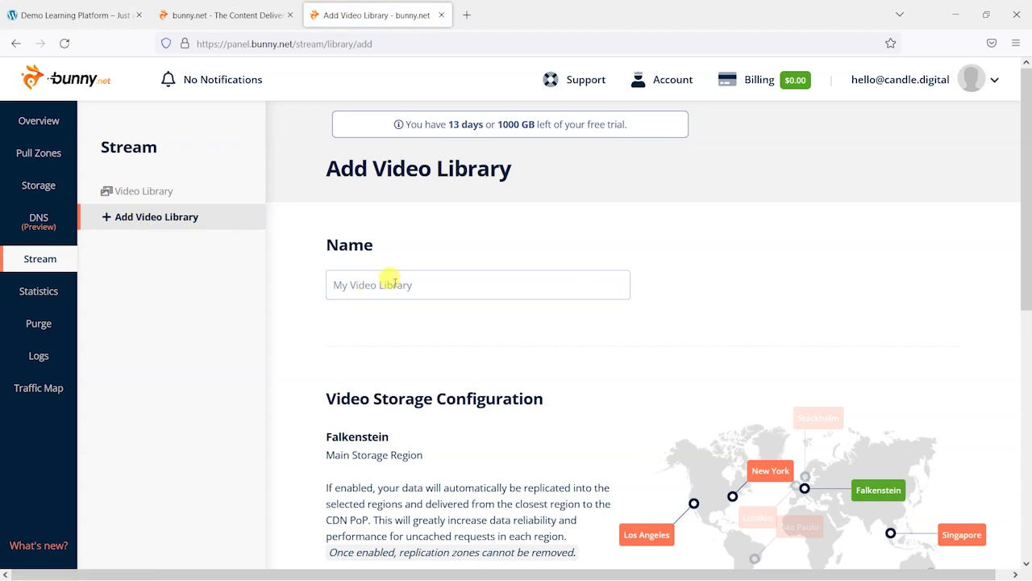
pyautogui.click(396, 282)
pyautogui.write('My LearnDash Courses')
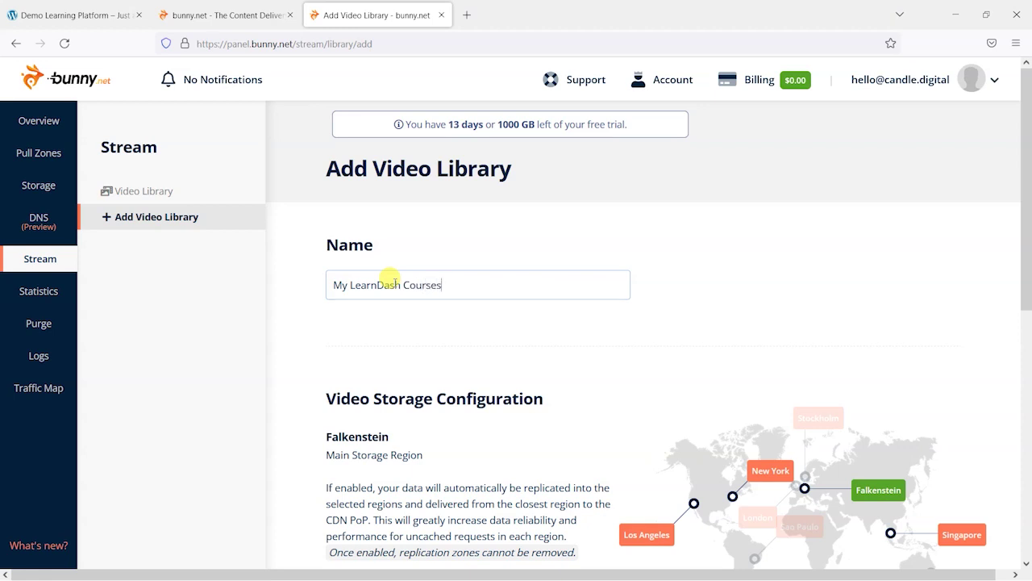
# - Review the replication regions and add the video library with New York, Los Angeles and Singapore enabled
pyautogui.scroll(-4, 732, 333)
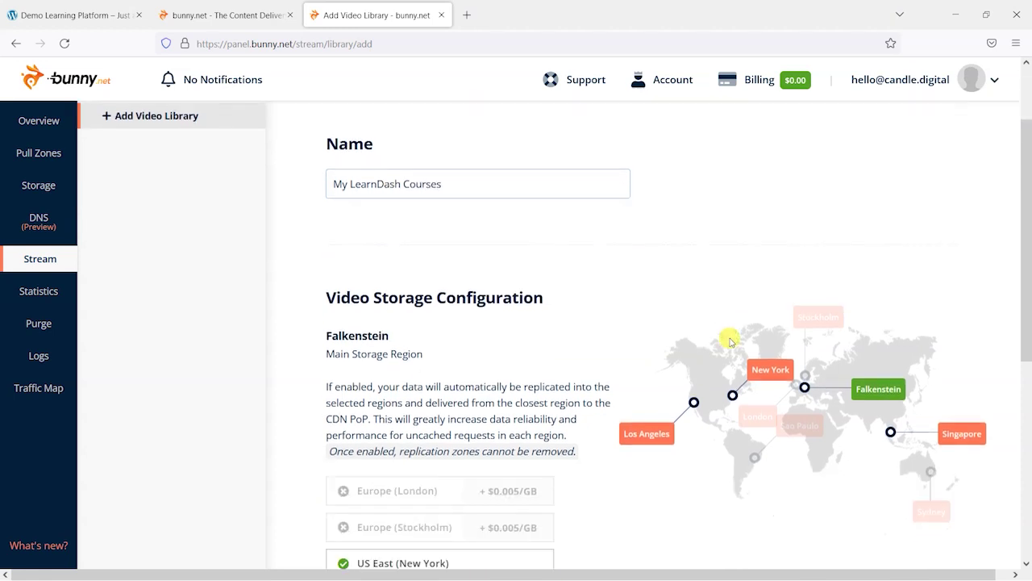
pyautogui.scroll(-2, 733, 347)
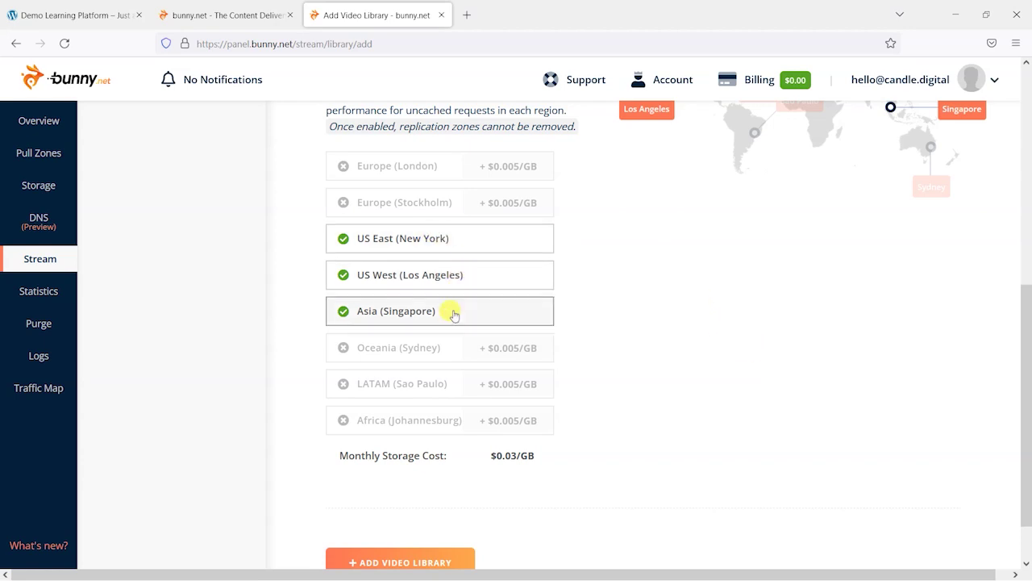
pyautogui.scroll(2, 507, 188)
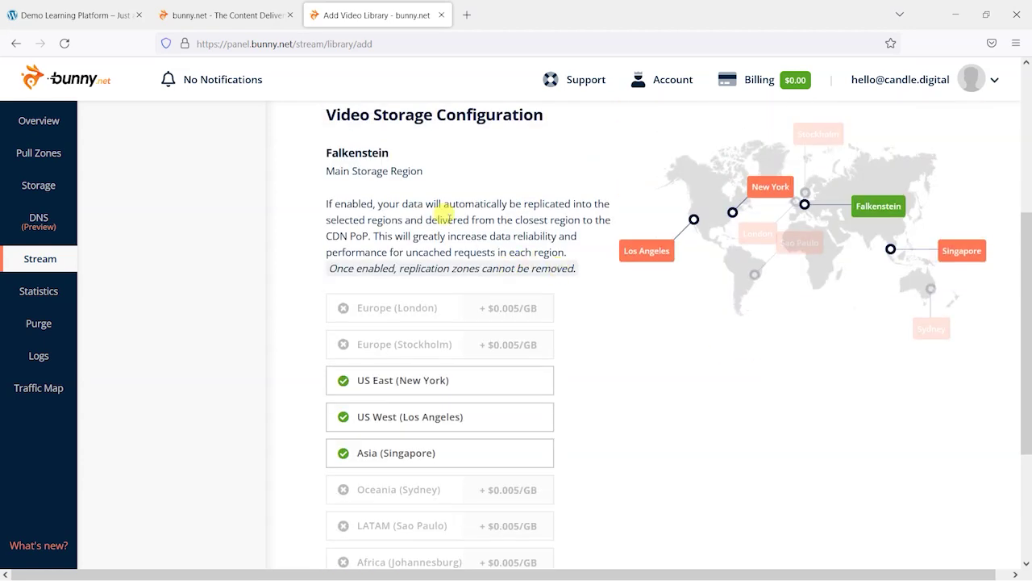
pyautogui.scroll(-1, 523, 320)
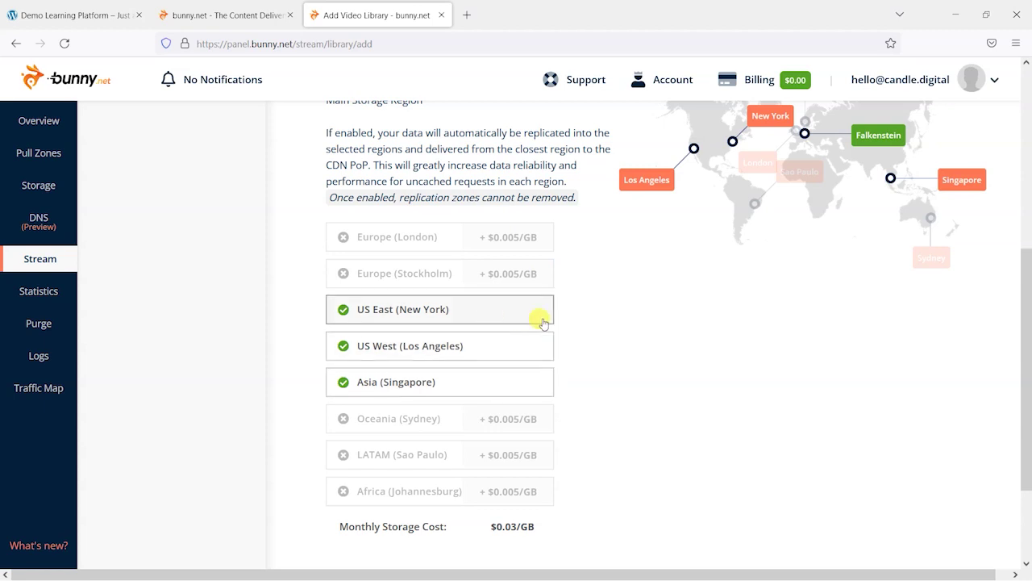
pyautogui.scroll(1, 622, 387)
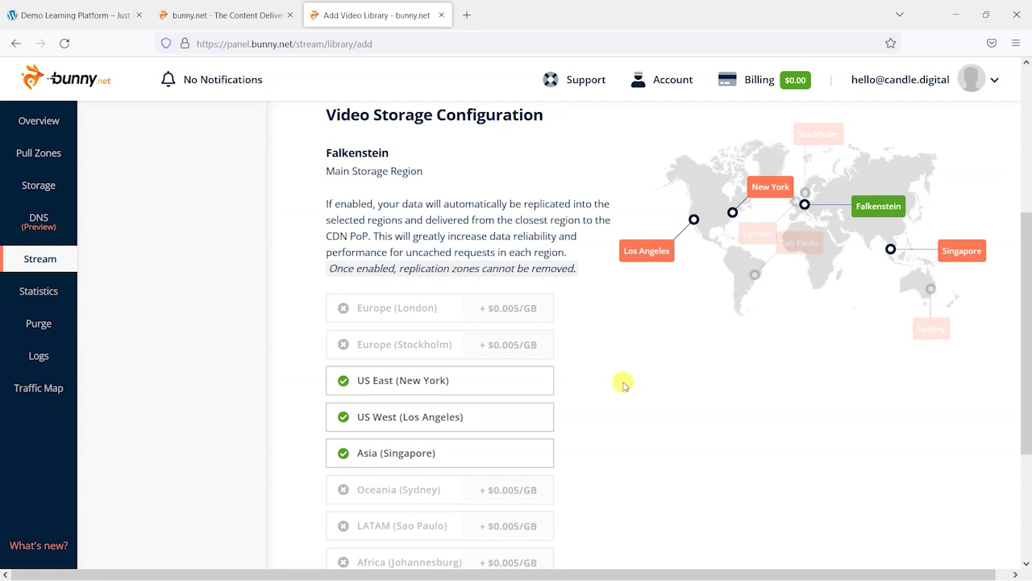
pyautogui.scroll(-2, 575, 392)
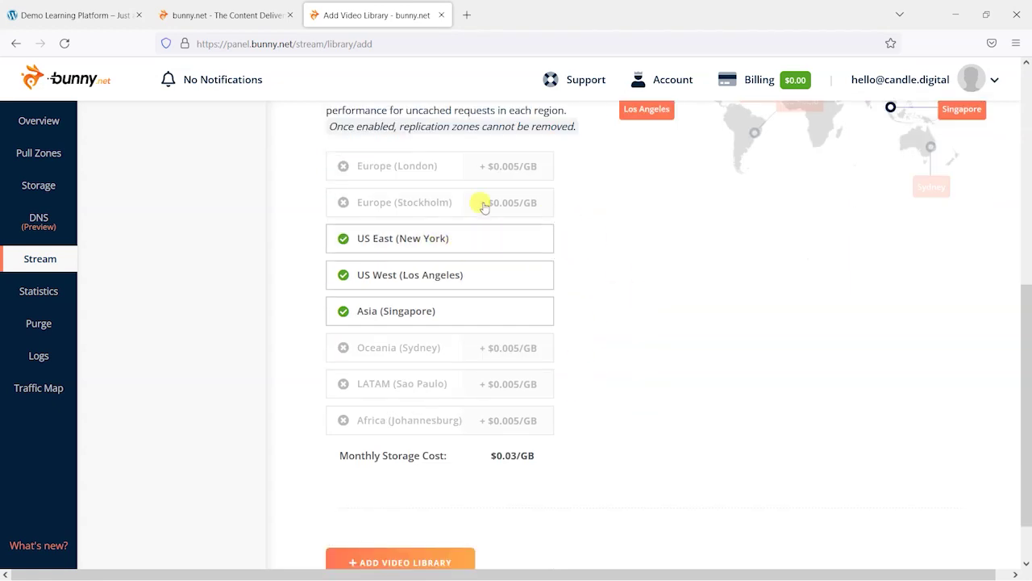
pyautogui.scroll(1, 452, 222)
pyautogui.scroll(1, 508, 231)
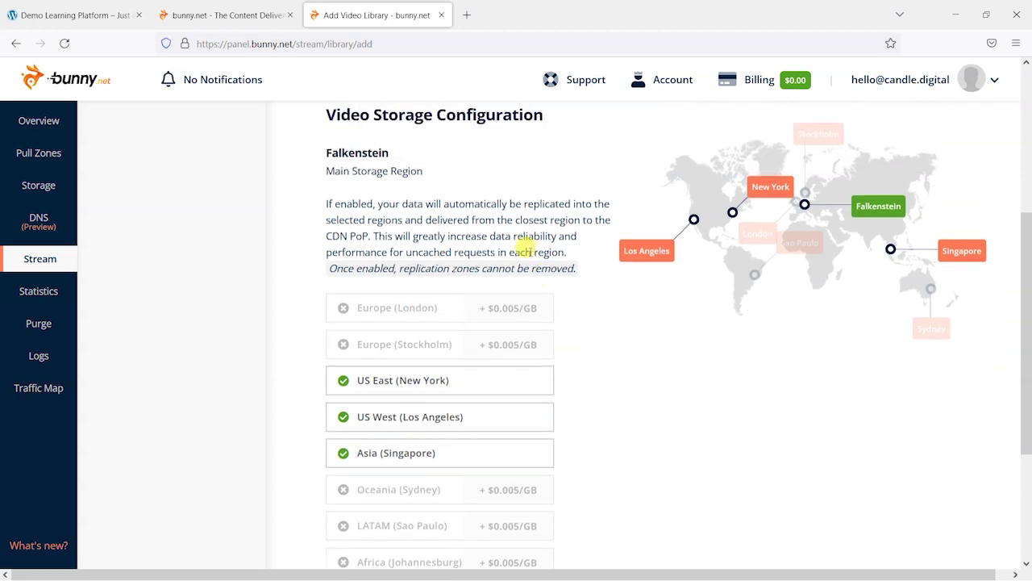
pyautogui.scroll(-2, 477, 352)
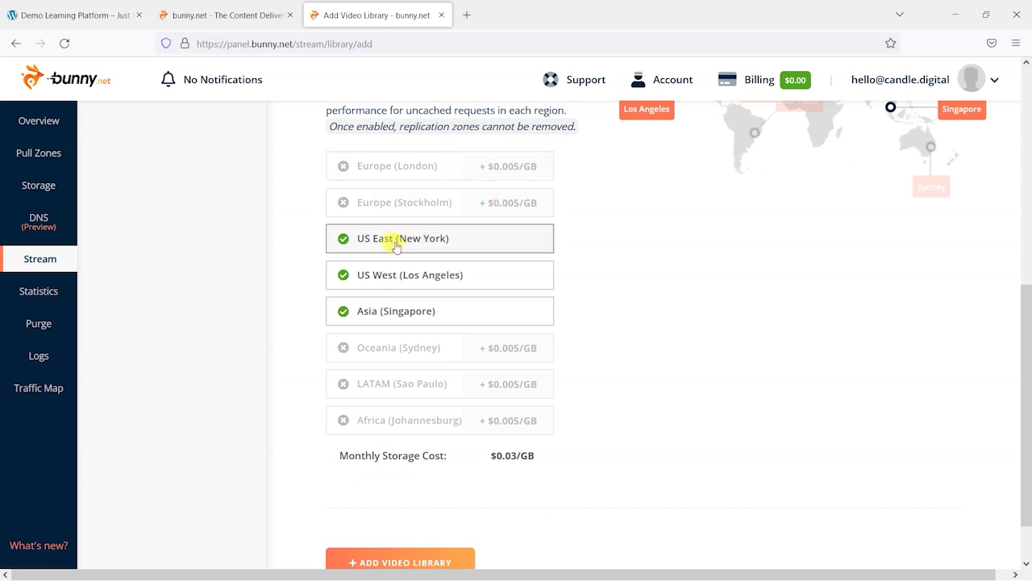
pyautogui.scroll(-1, 403, 323)
pyautogui.click(408, 498)
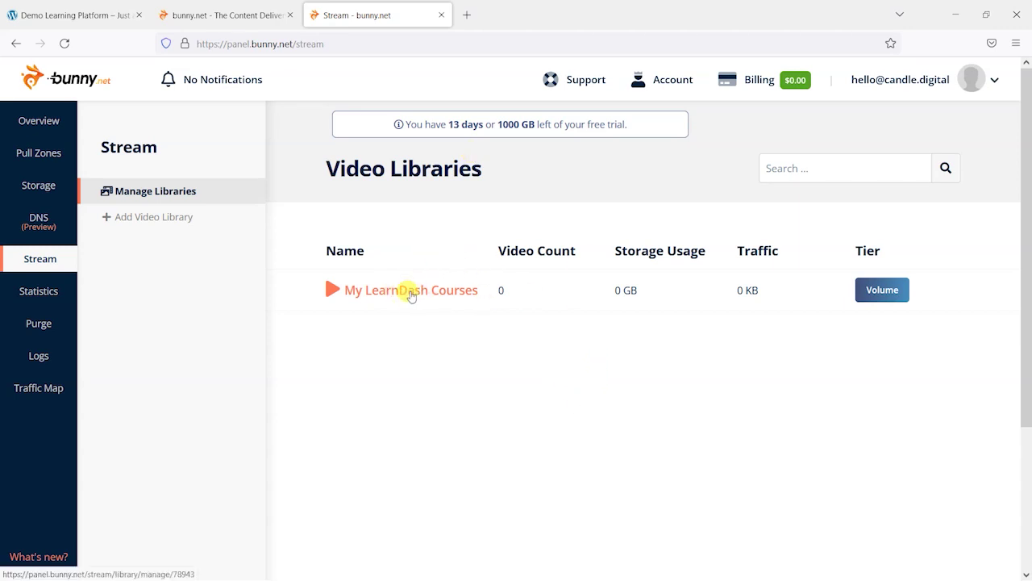
# - Open the My LearnDash Courses library, check its pricing tiers, and return to its video management page
pyautogui.click(412, 292)
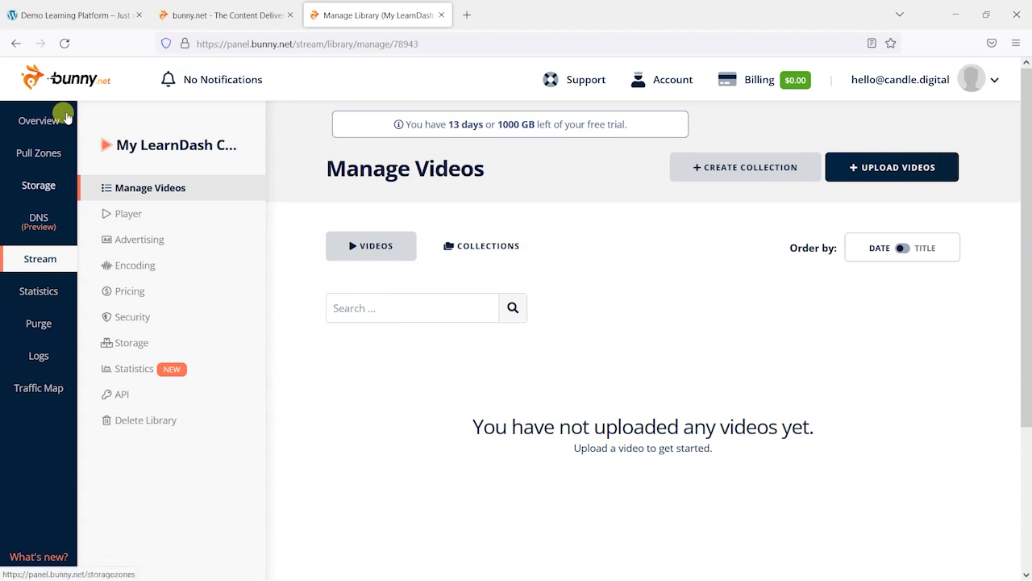
pyautogui.click(20, 42)
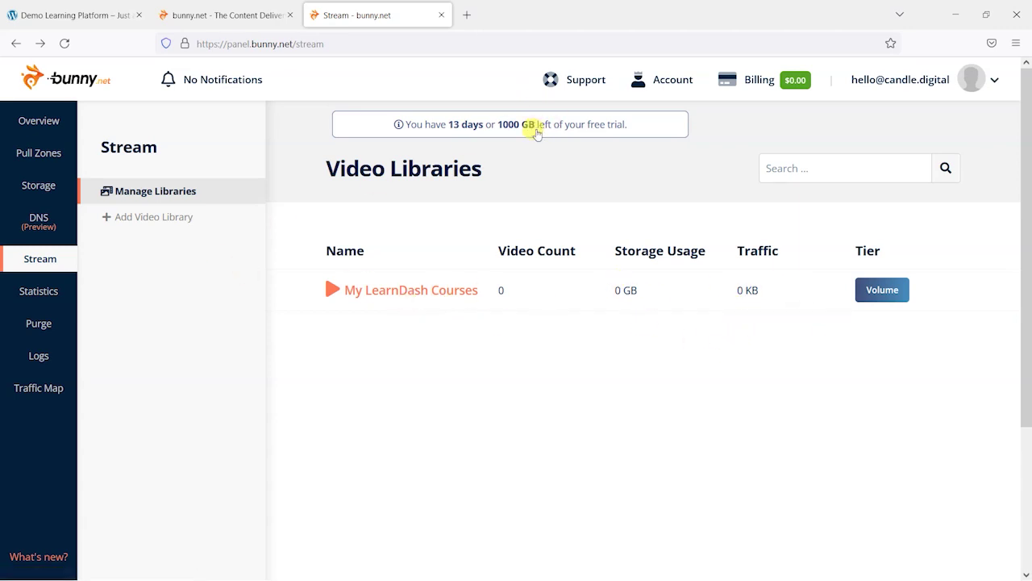
pyautogui.click(415, 291)
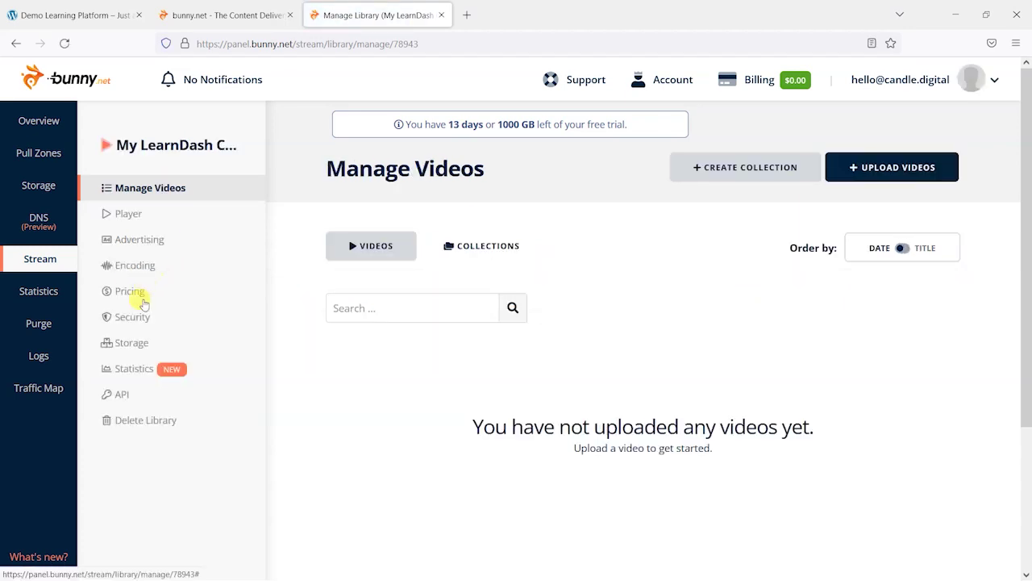
pyautogui.click(129, 292)
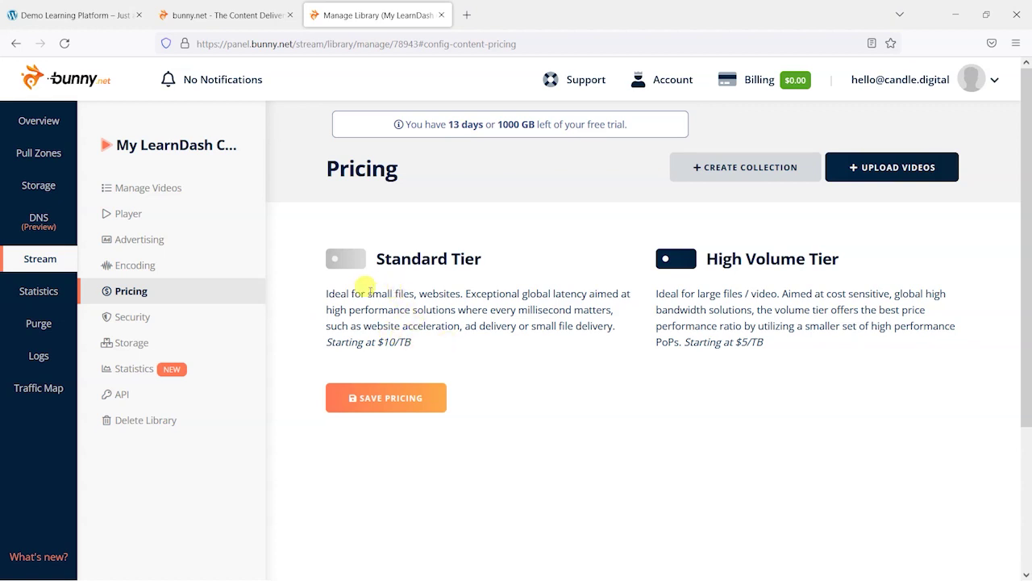
pyautogui.click(148, 187)
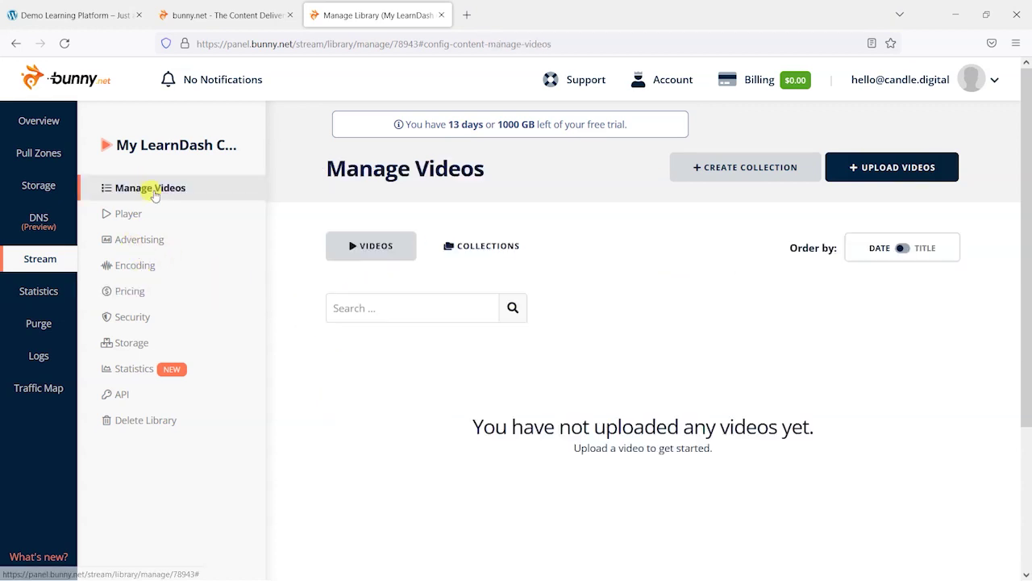
# - Create a collection named "My first course" in the video library
pyautogui.click(736, 169)
pyautogui.click(529, 308)
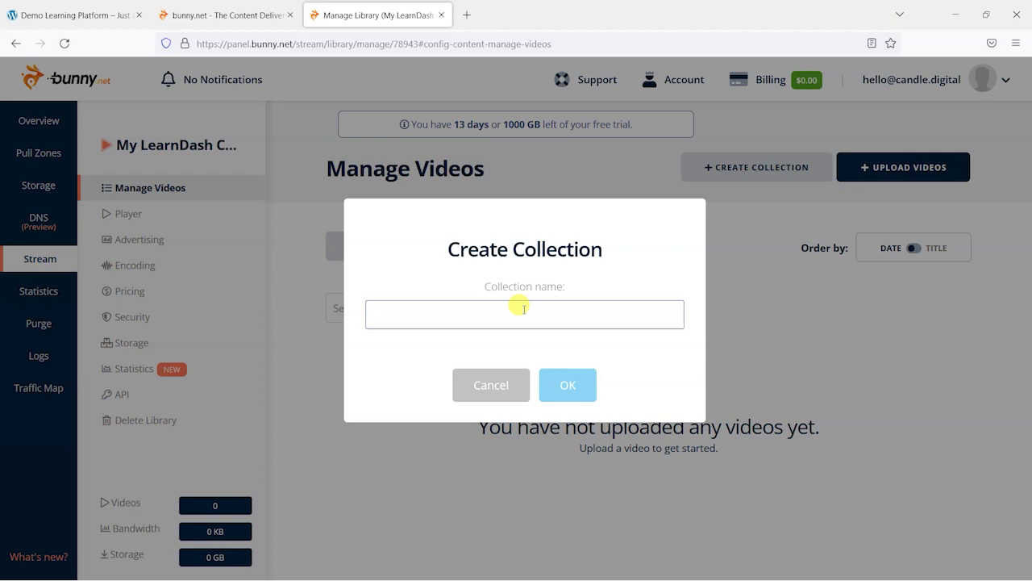
pyautogui.write('My first course')
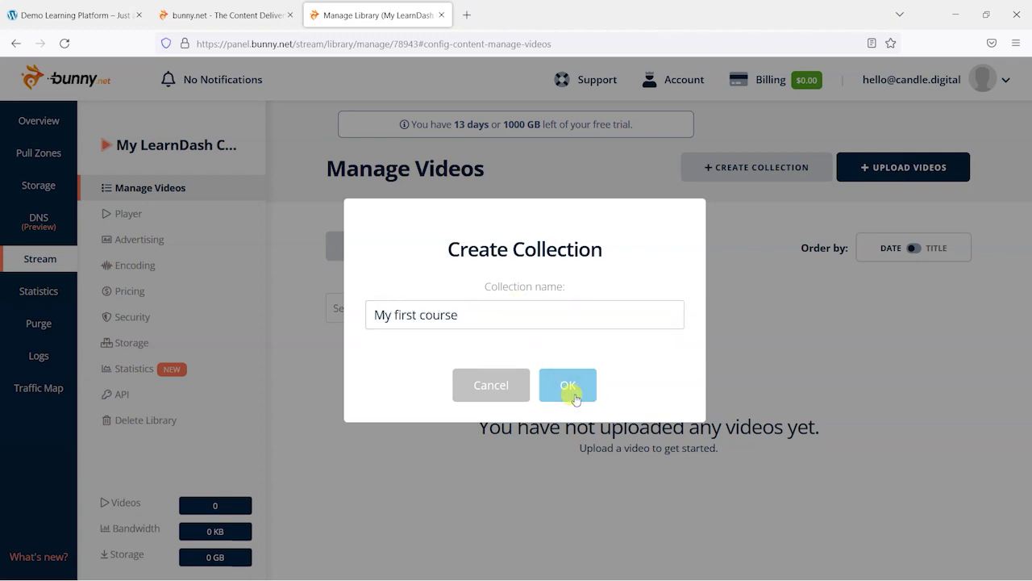
pyautogui.click(568, 385)
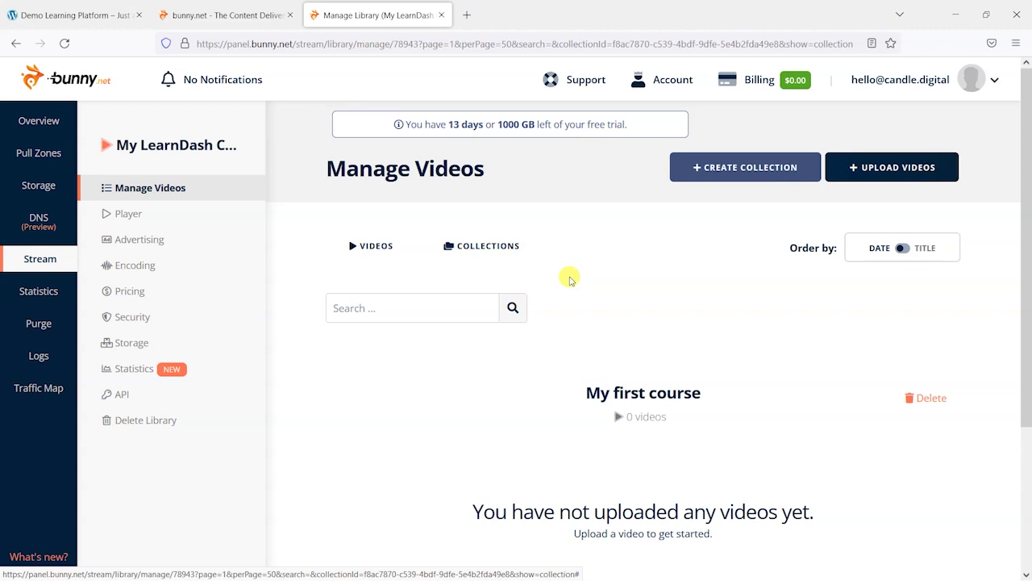
# - Upload end_screen.mp4 from the Desktop into the My first course collection and close the upload dialog
pyautogui.scroll(-2, 626, 345)
pyautogui.scroll(1, 629, 353)
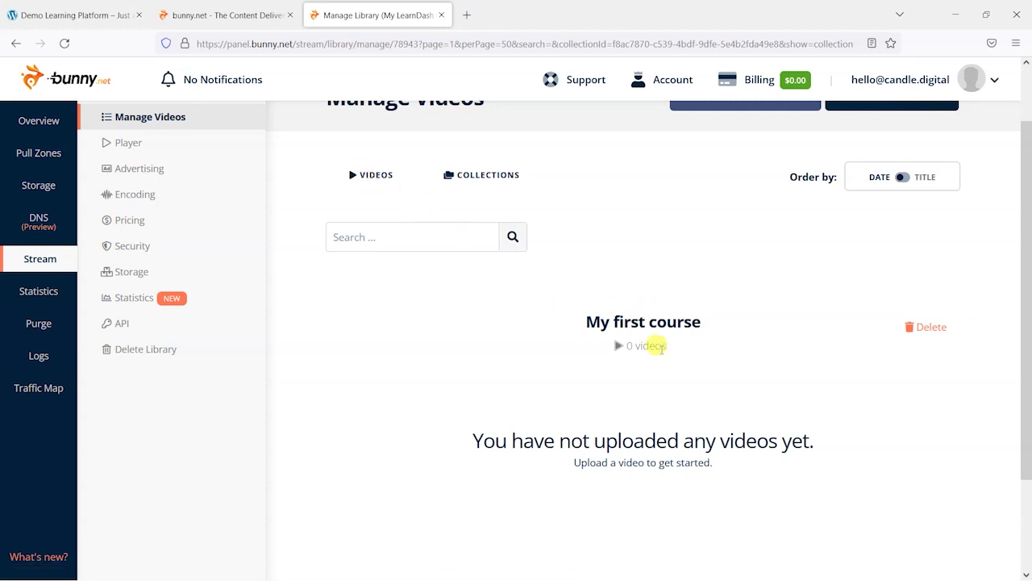
pyautogui.scroll(1, 661, 347)
pyautogui.click(865, 179)
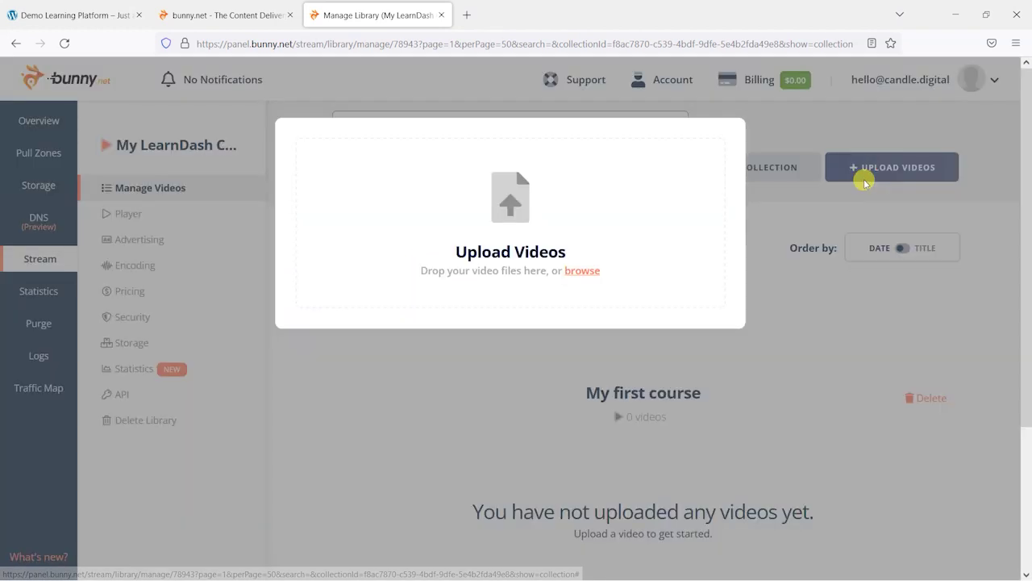
pyautogui.click(583, 271)
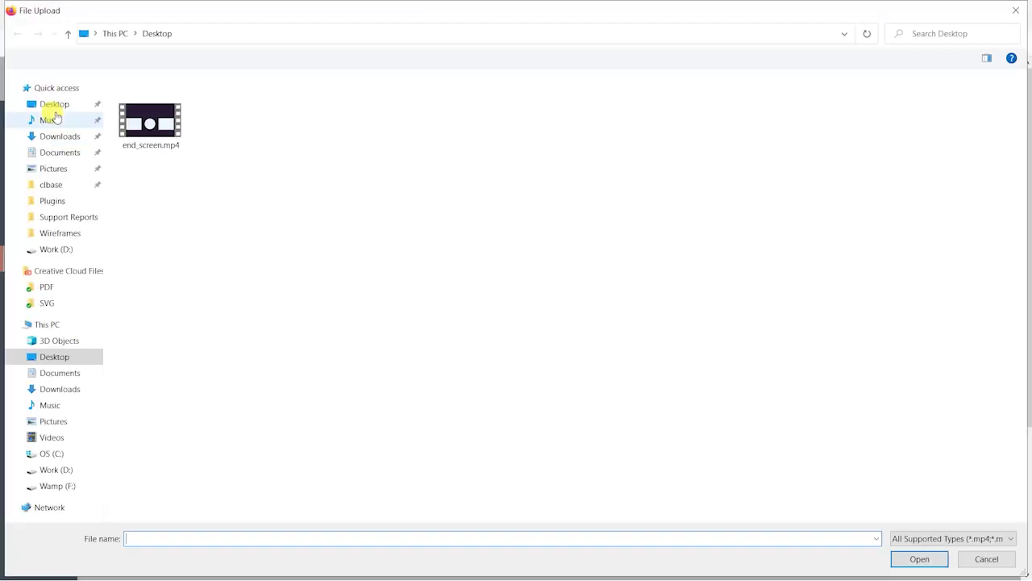
pyautogui.click(48, 104)
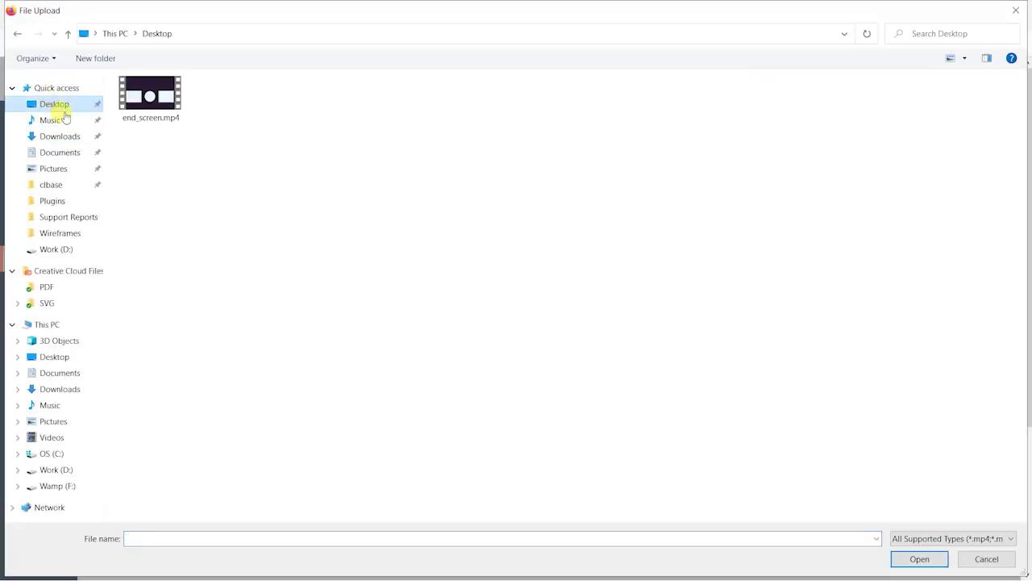
pyautogui.doubleClick(158, 98)
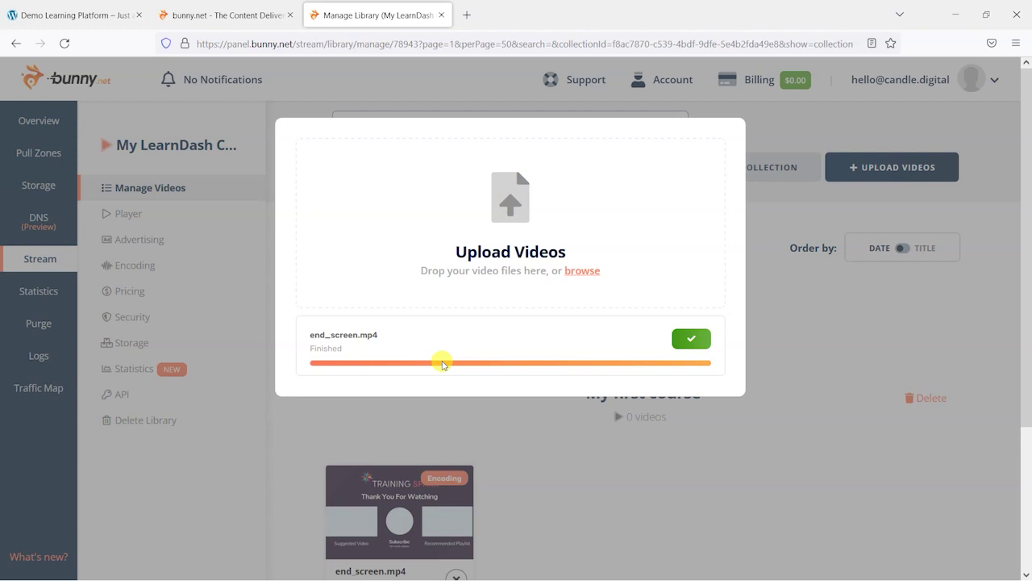
pyautogui.click(843, 333)
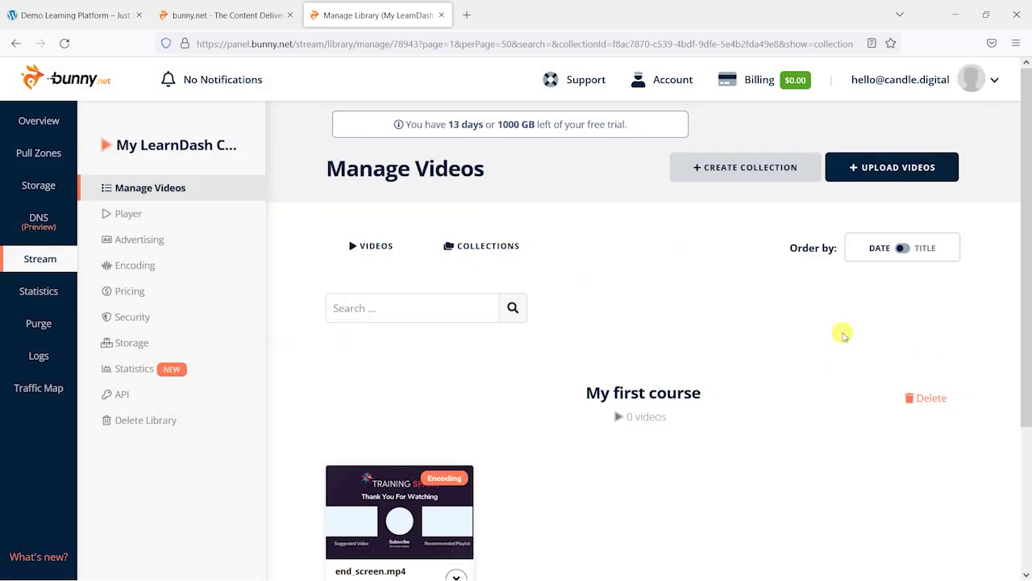
# - Open the details of end_screen.mp4, play and pause its preview, and look over its URLs and embed options
pyautogui.scroll(-3, 735, 444)
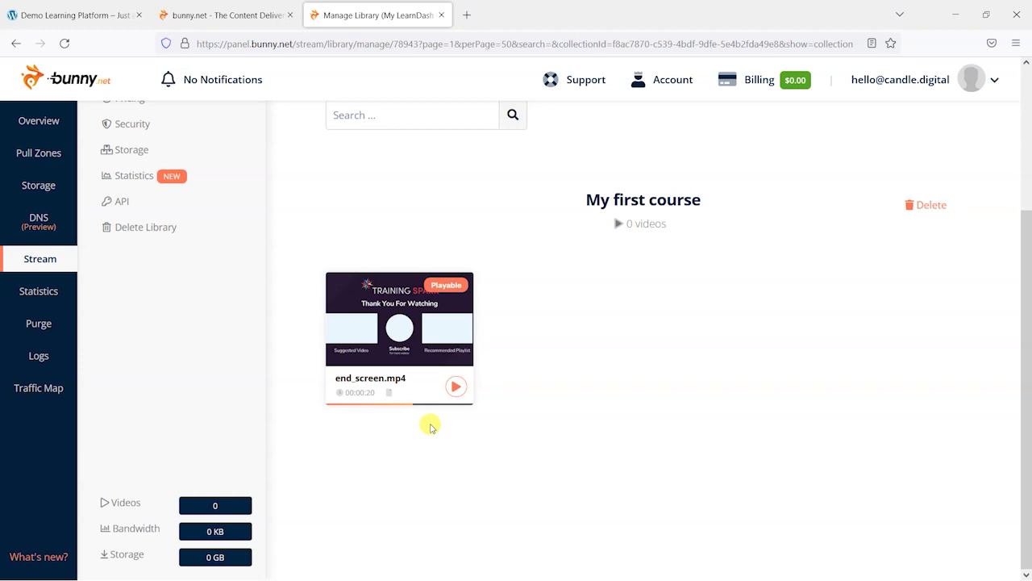
pyautogui.click(410, 300)
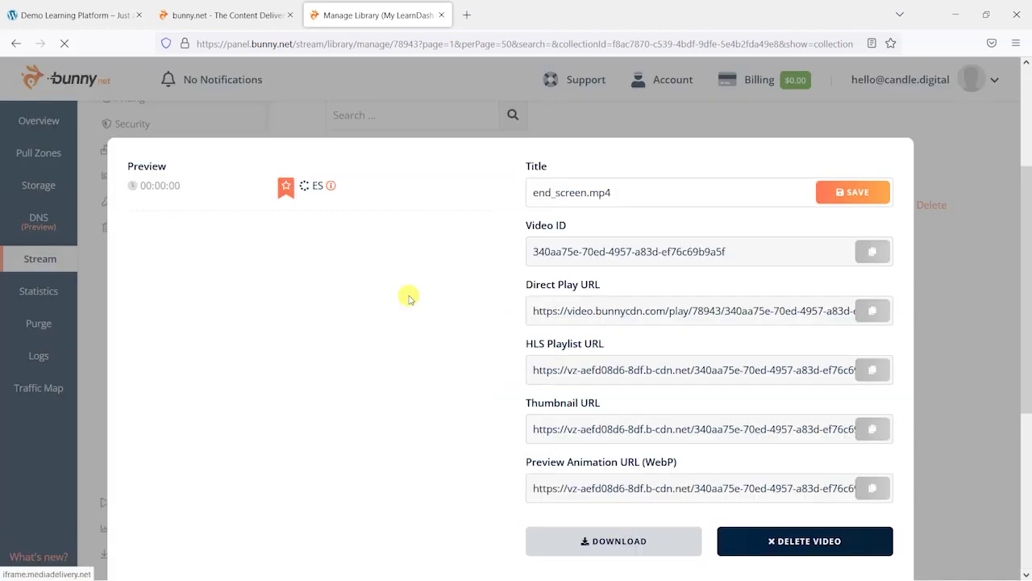
pyautogui.click(311, 282)
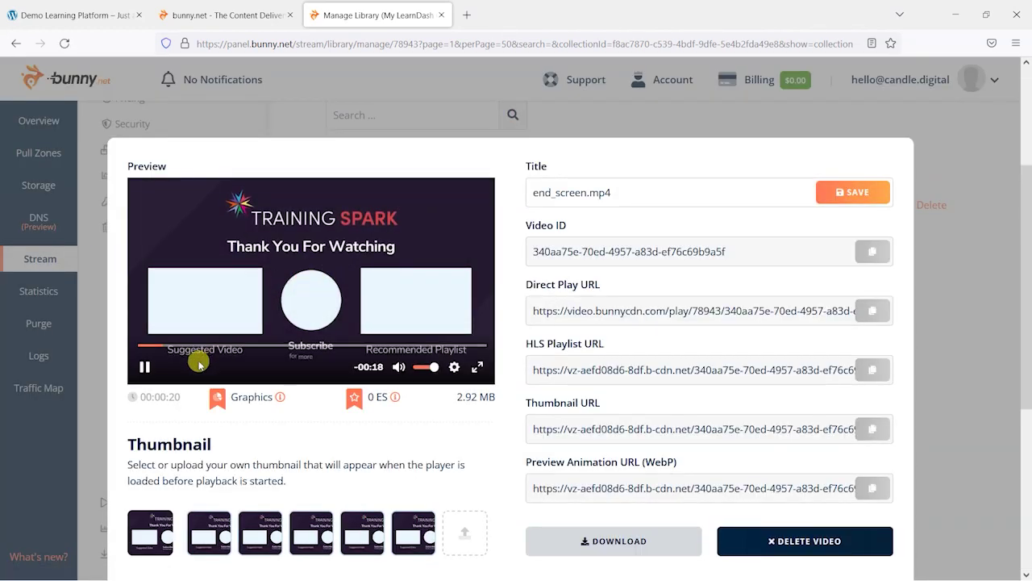
pyautogui.click(144, 367)
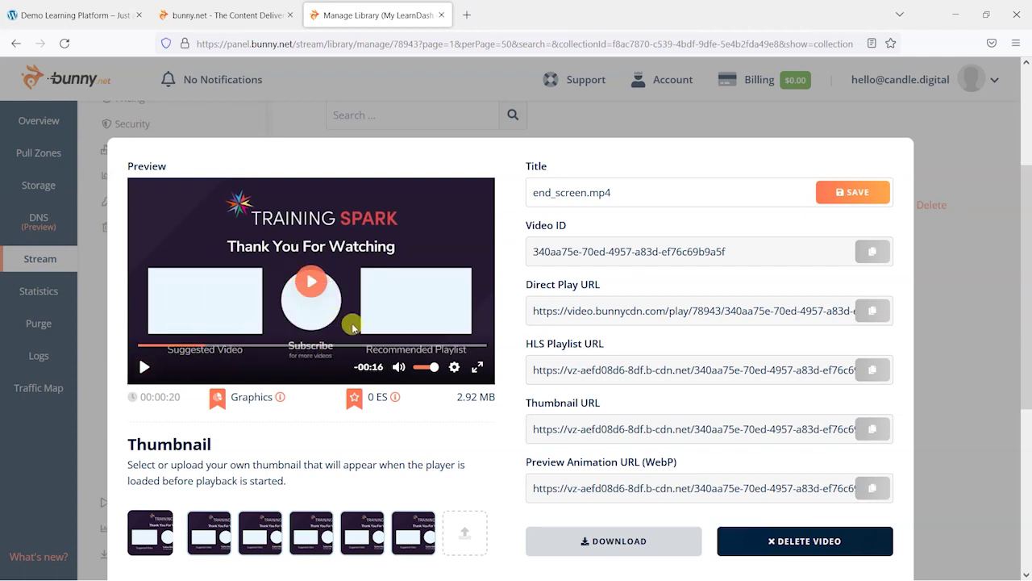
pyautogui.scroll(-1, 684, 230)
pyautogui.scroll(-2, 710, 185)
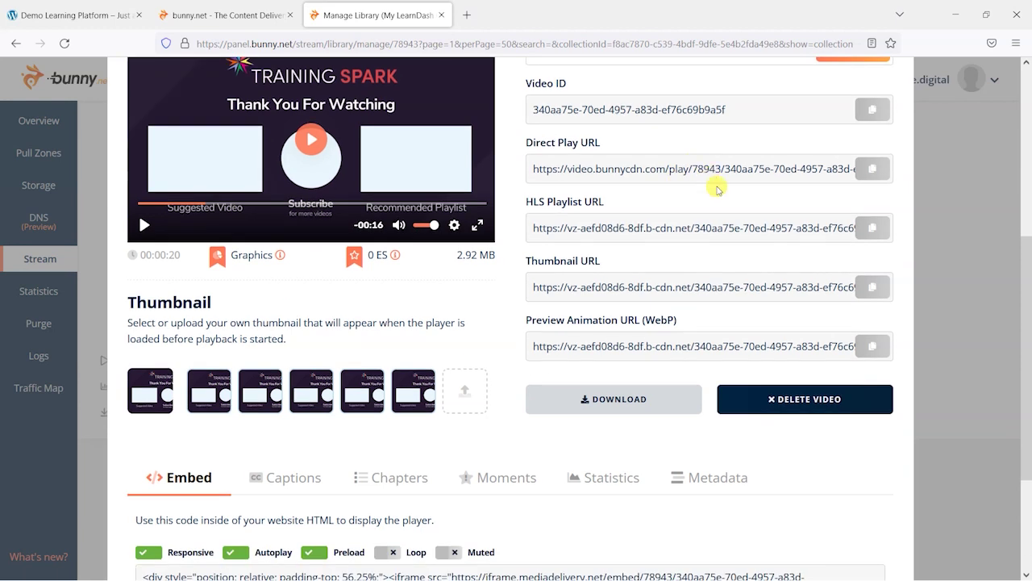
# - Look over the video's URLs and embed code, and view its captions, chapters and statistics sections
pyautogui.scroll(3, 726, 242)
pyautogui.scroll(-1, 613, 210)
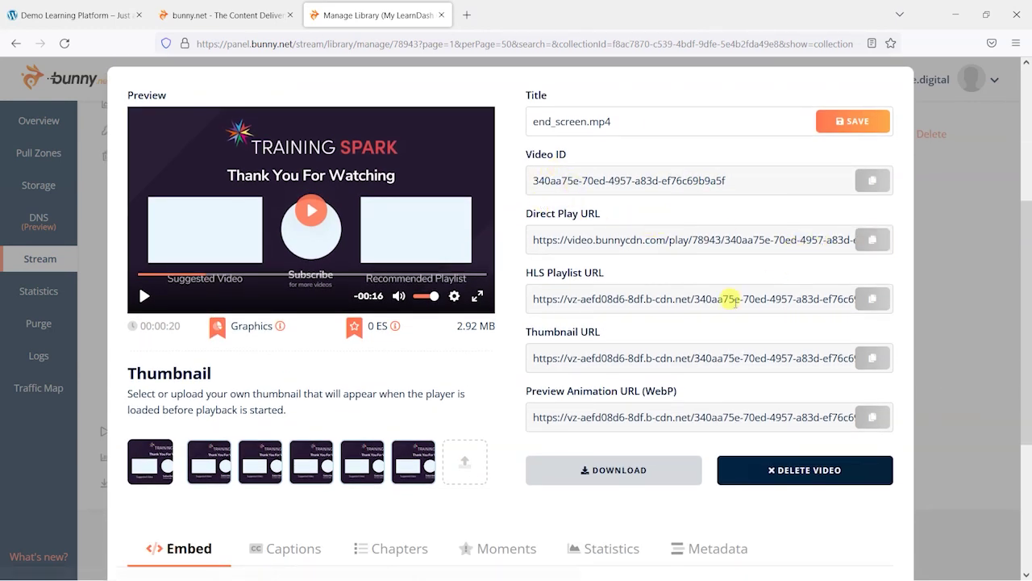
pyautogui.scroll(-2, 730, 302)
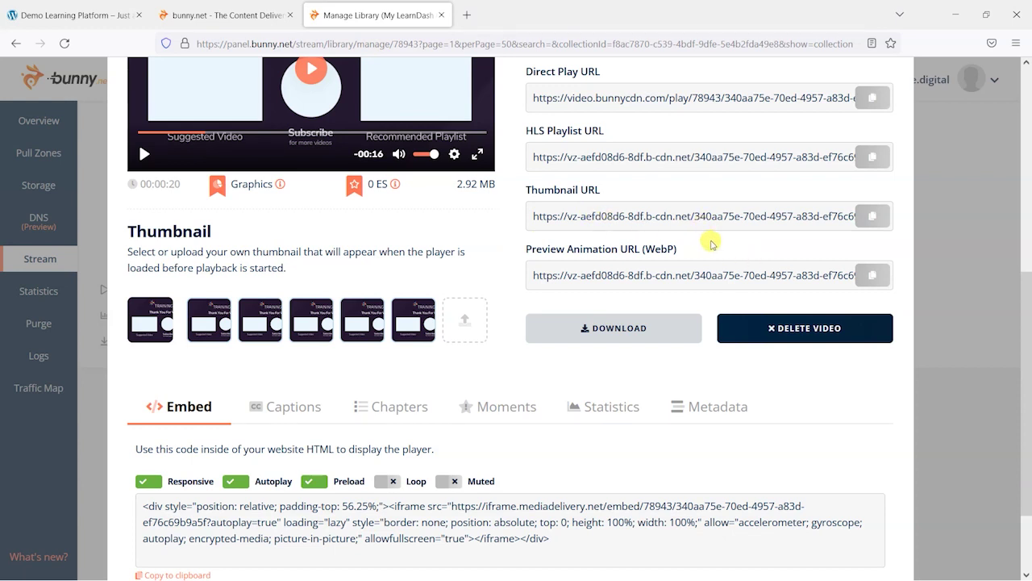
pyautogui.scroll(-2, 726, 270)
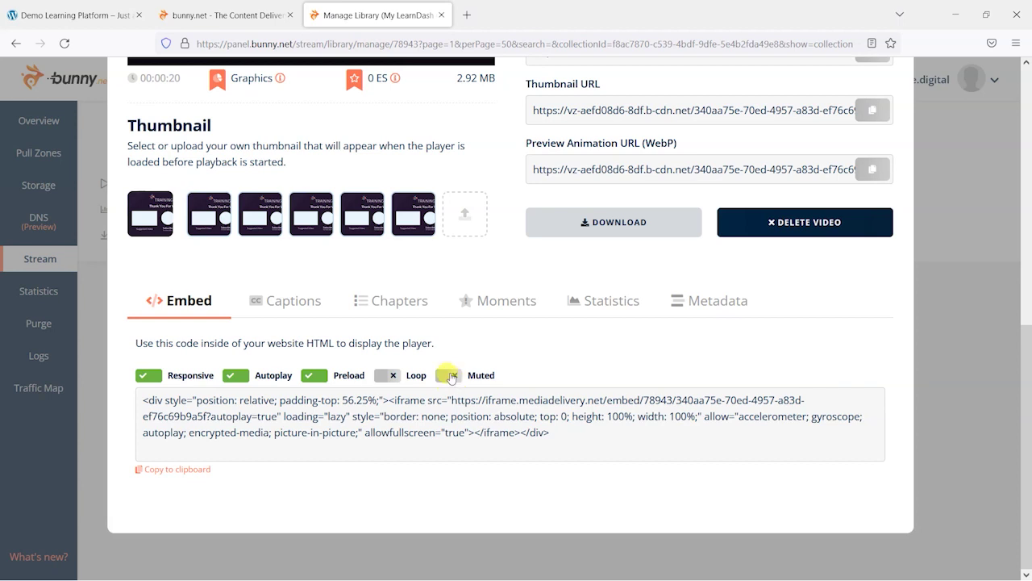
pyautogui.click(275, 303)
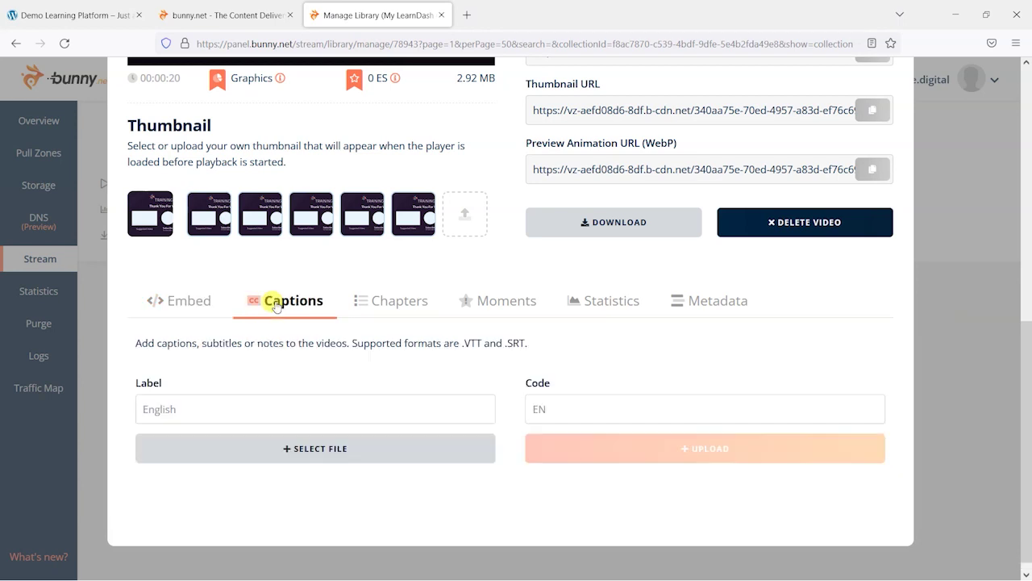
pyautogui.click(375, 306)
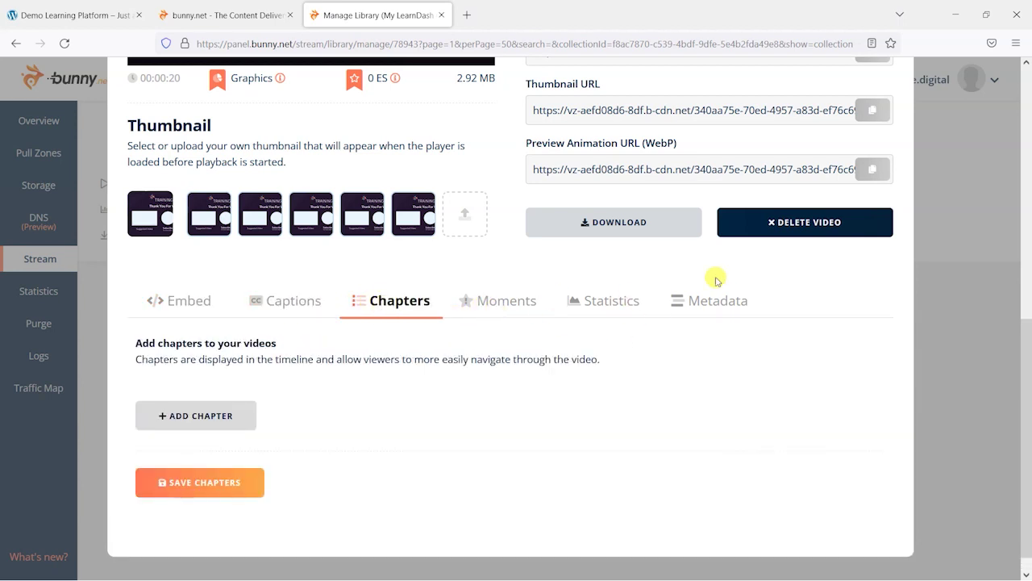
pyautogui.click(597, 312)
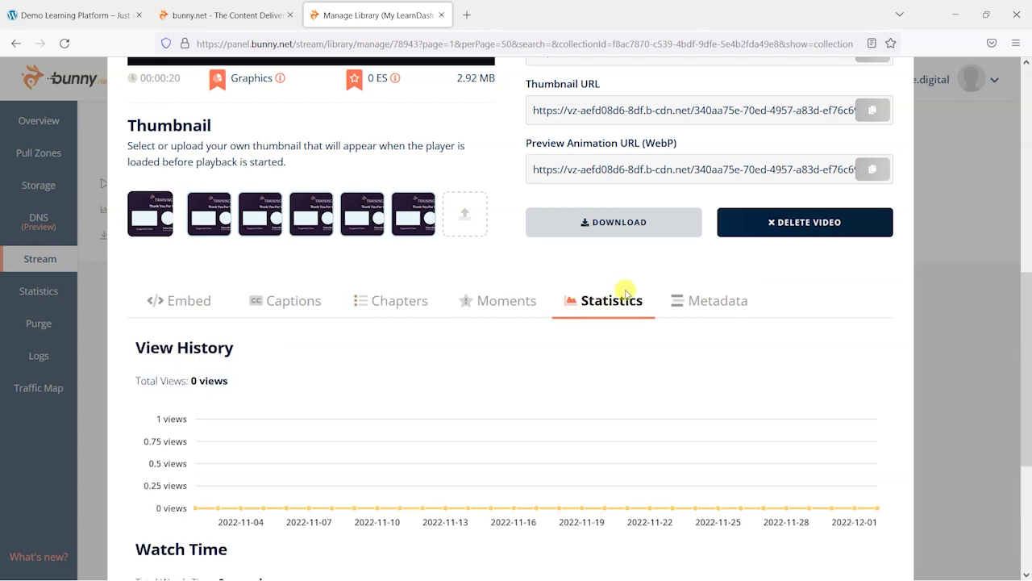
# - Copy the embed code of end_screen.mp4 and switch to the Demo Learning Platform WordPress site
pyautogui.click(180, 304)
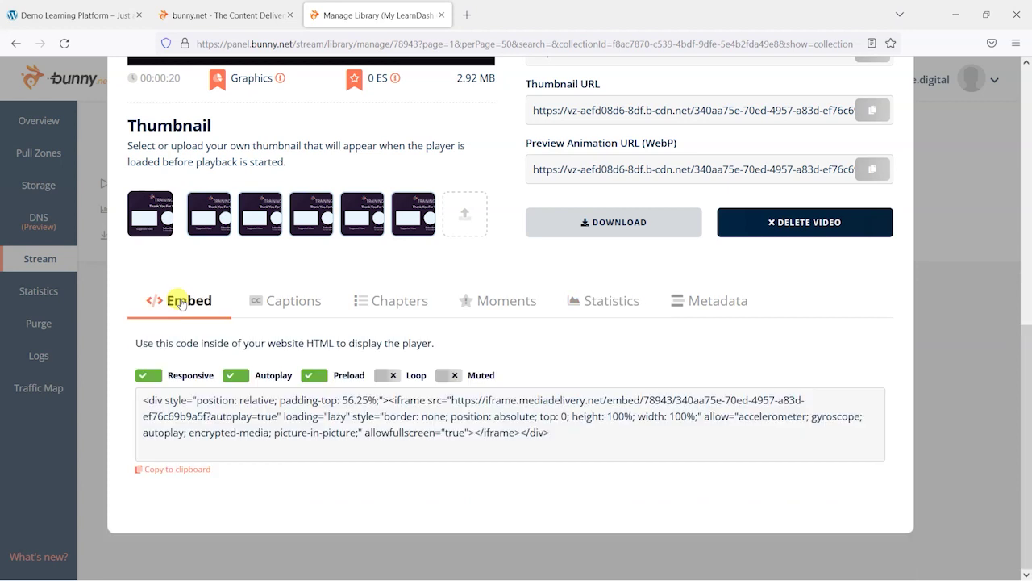
pyautogui.click(184, 475)
pyautogui.click(69, 13)
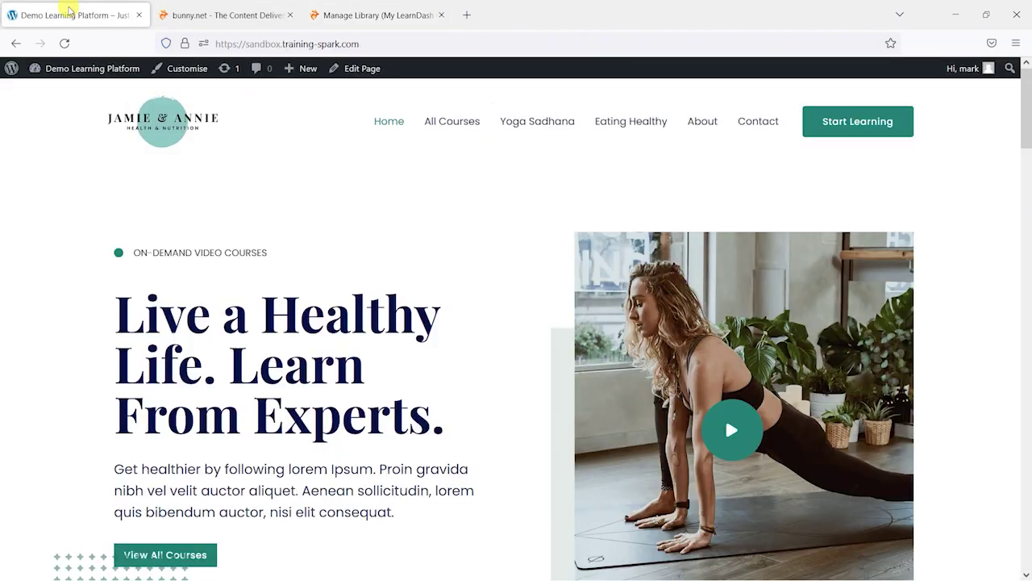
# - Find the lesson "Breathing the Correct Way" in the Social Media For Beginners course and open it for editing
pyautogui.click(457, 127)
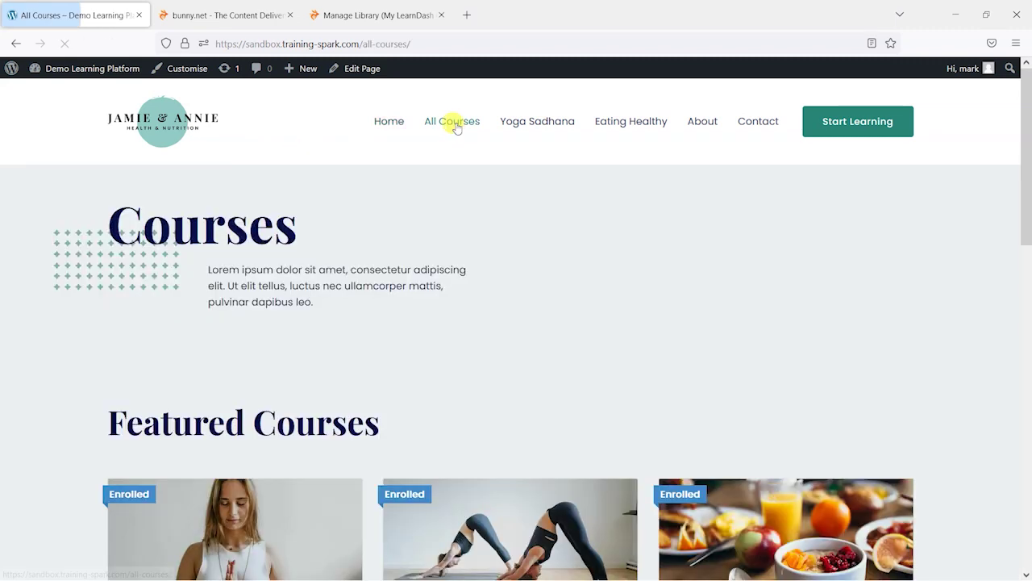
pyautogui.scroll(-3, 352, 315)
pyautogui.click(212, 514)
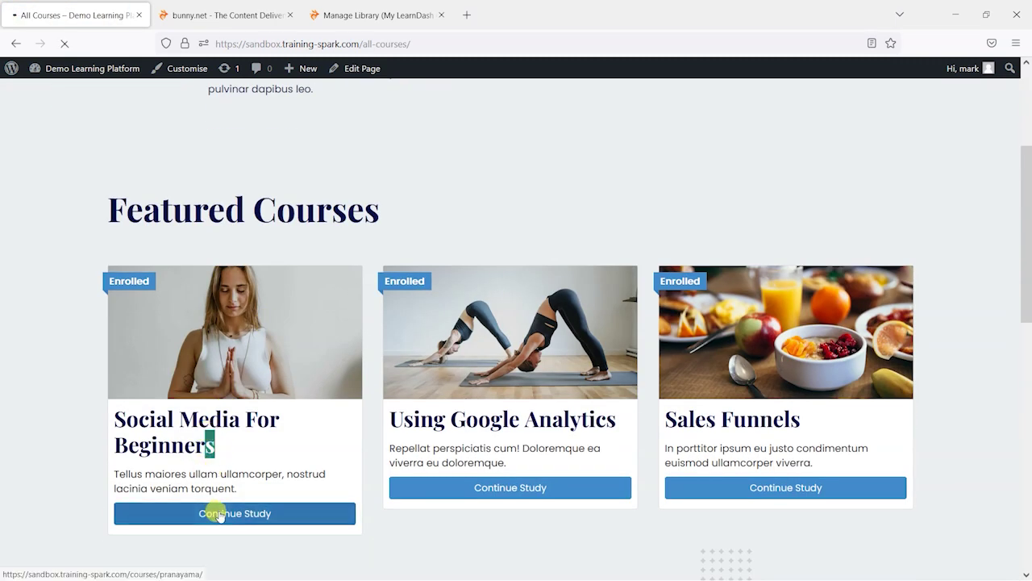
pyautogui.scroll(-5, 394, 419)
pyautogui.scroll(-3, 361, 446)
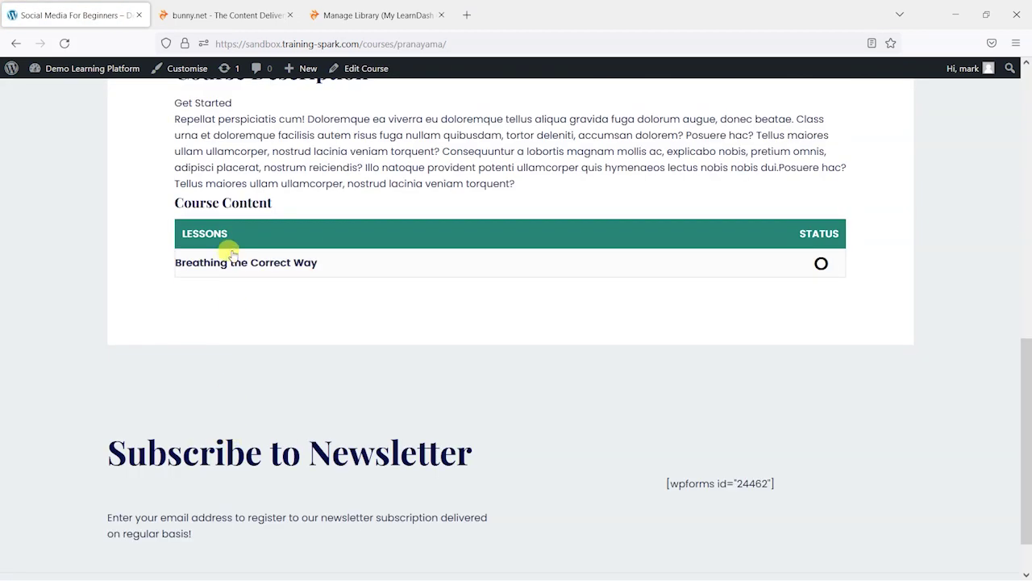
pyautogui.click(250, 260)
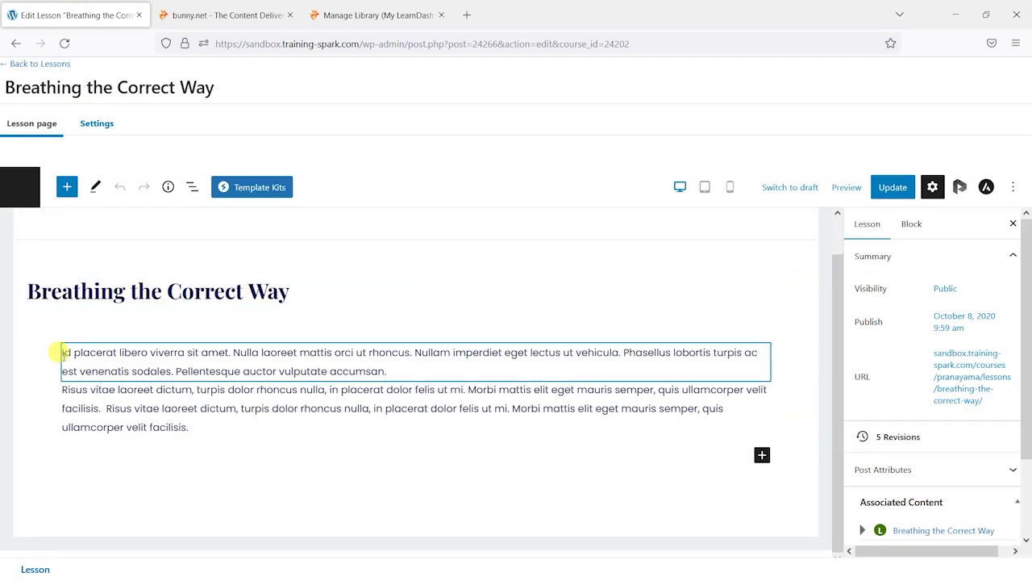
# - Insert a Custom HTML block above the first paragraph of the lesson content
pyautogui.click(63, 353)
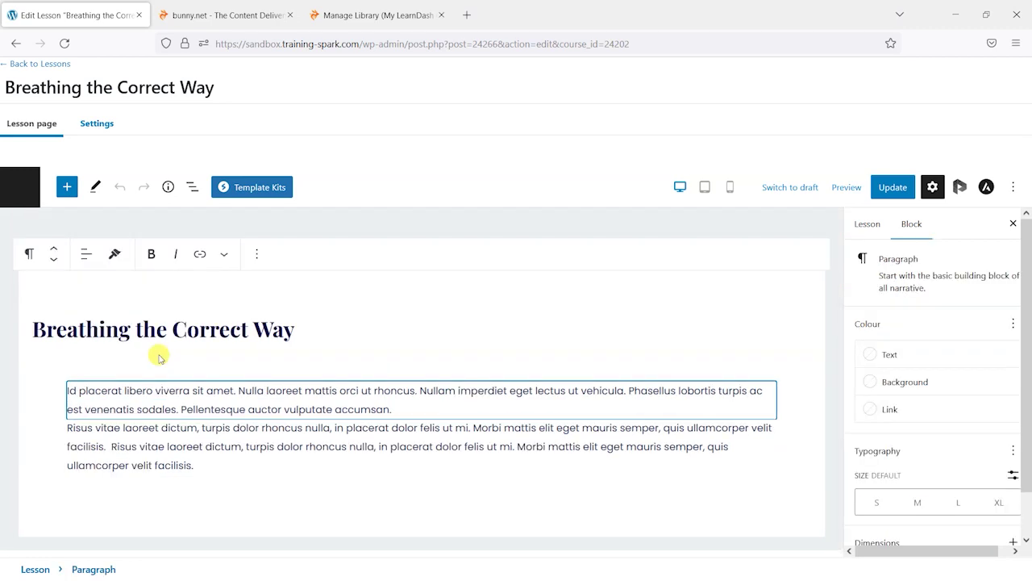
pyautogui.press('Return')
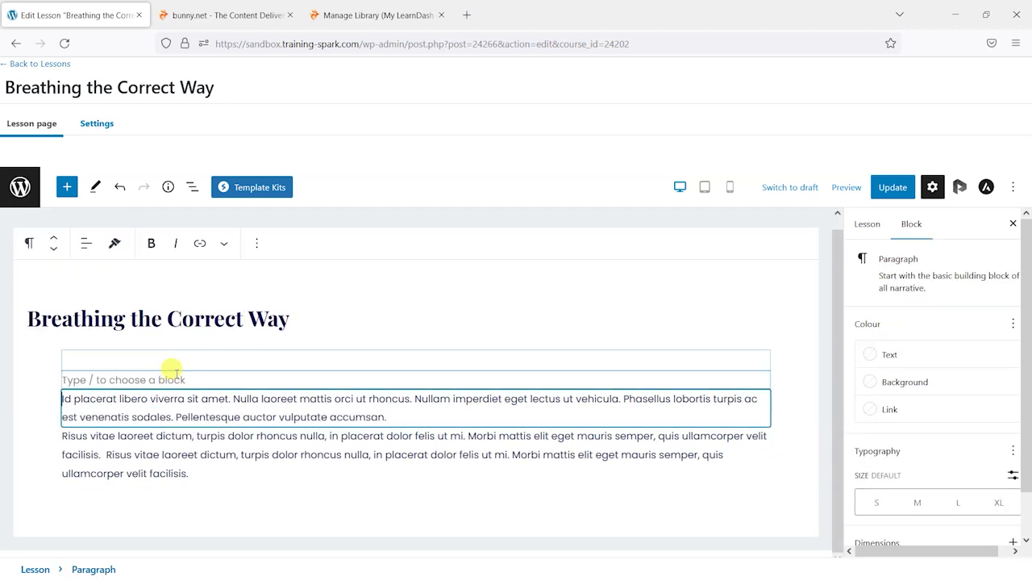
pyautogui.click(162, 379)
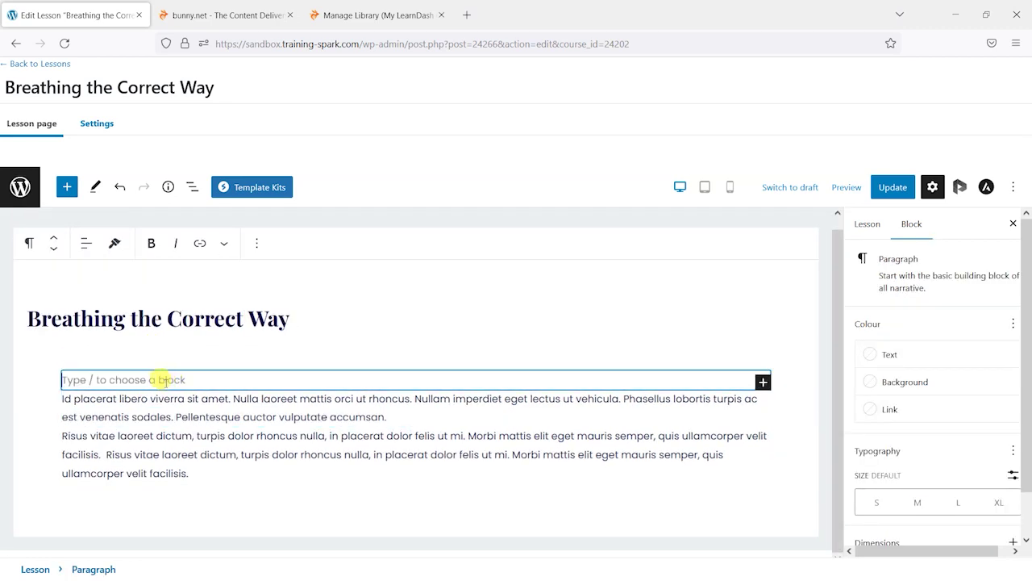
pyautogui.click(763, 382)
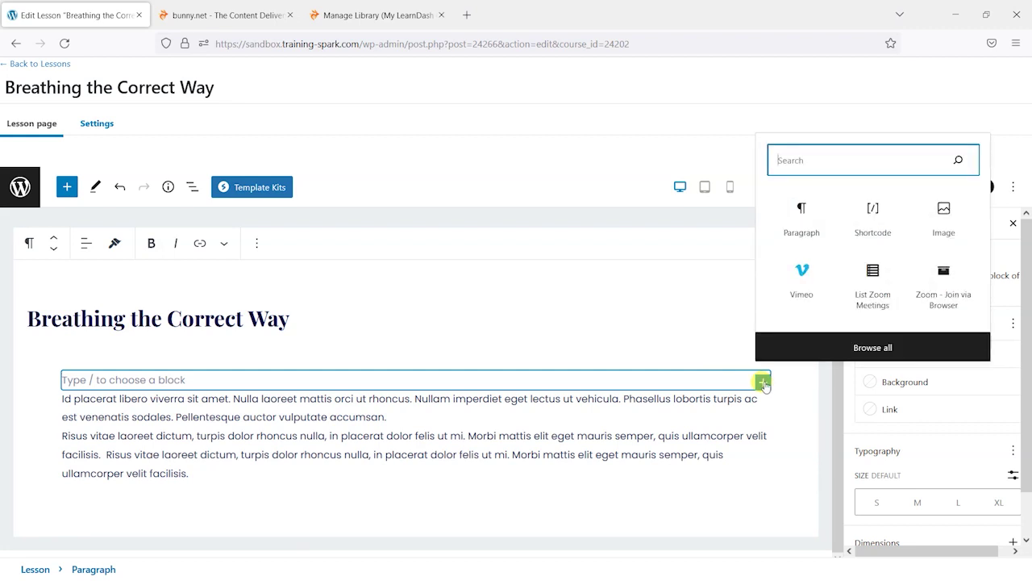
pyautogui.write('html')
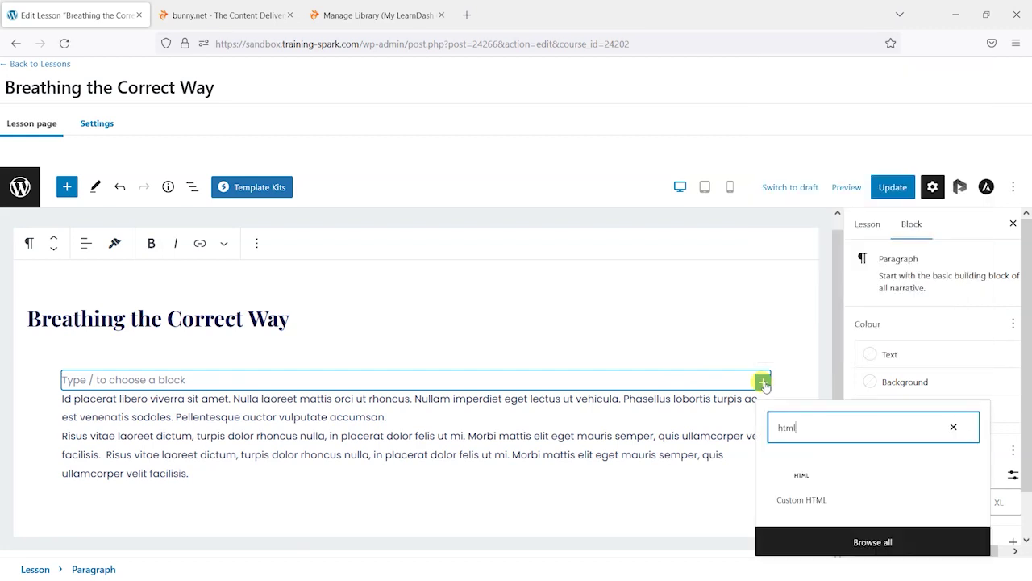
pyautogui.click(798, 488)
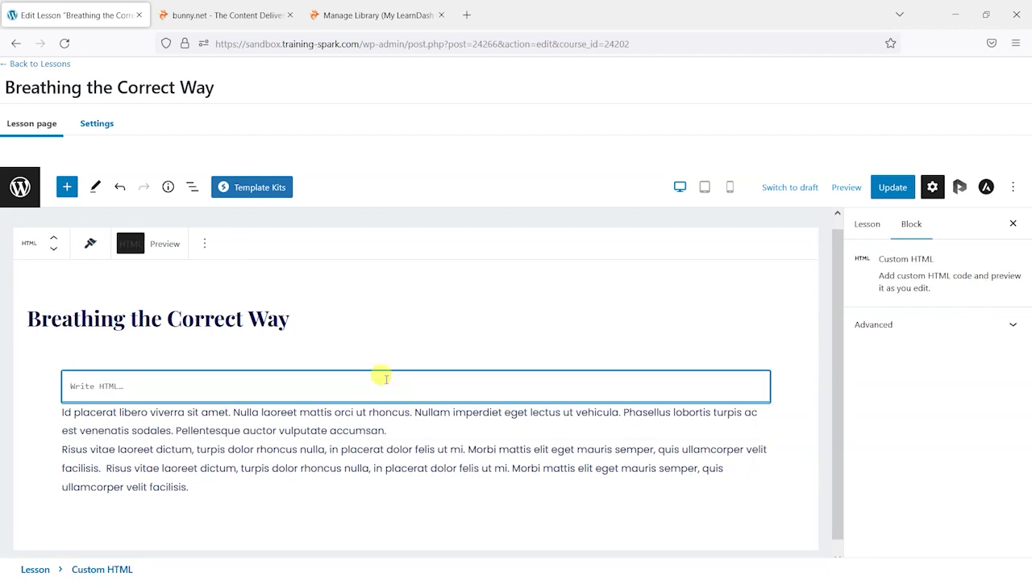
# - Paste the copied video embed code into the Custom HTML block and leave the block
pyautogui.hotkey('ctrl', 'v')
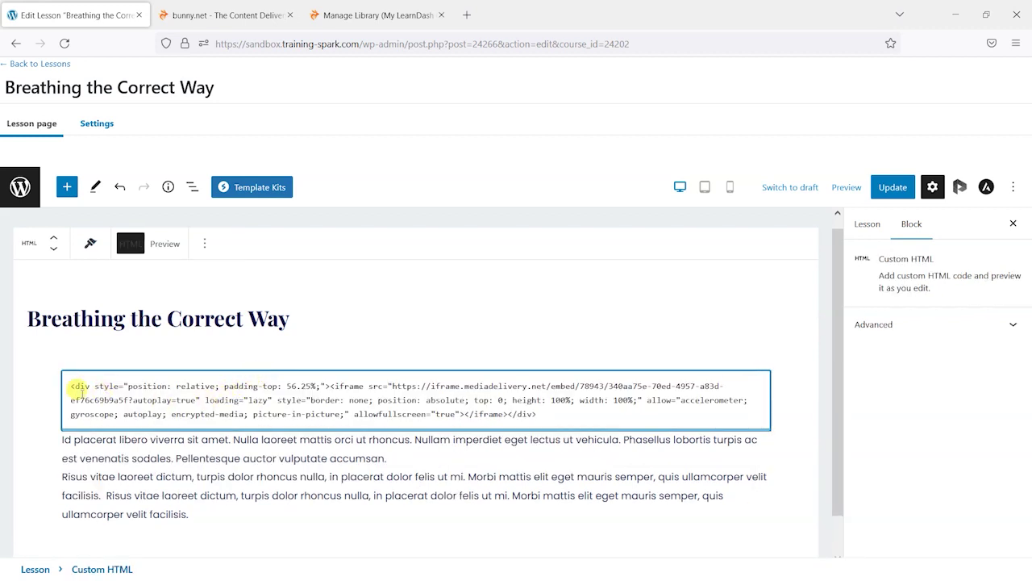
pyautogui.click(427, 454)
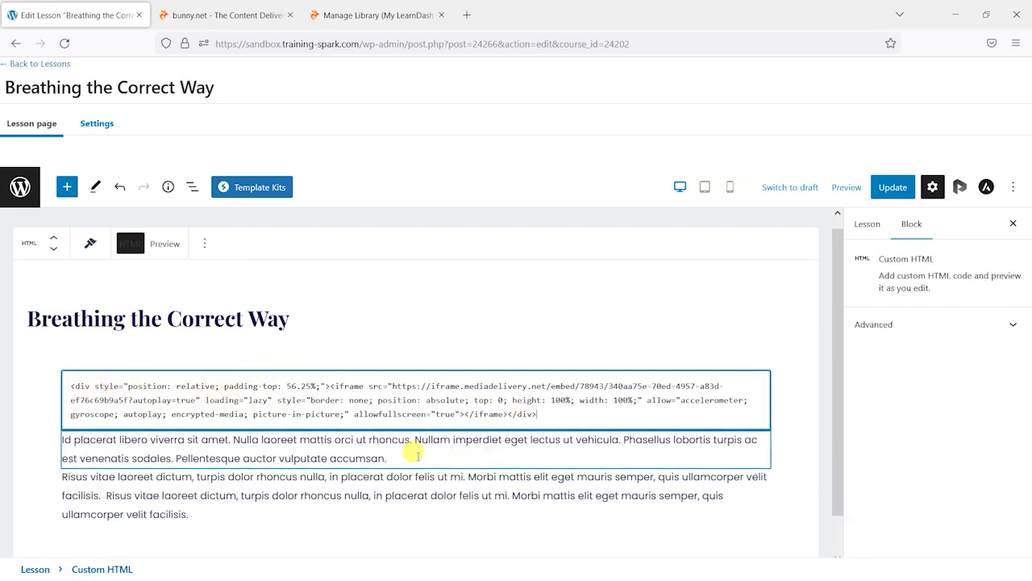
pyautogui.click(418, 456)
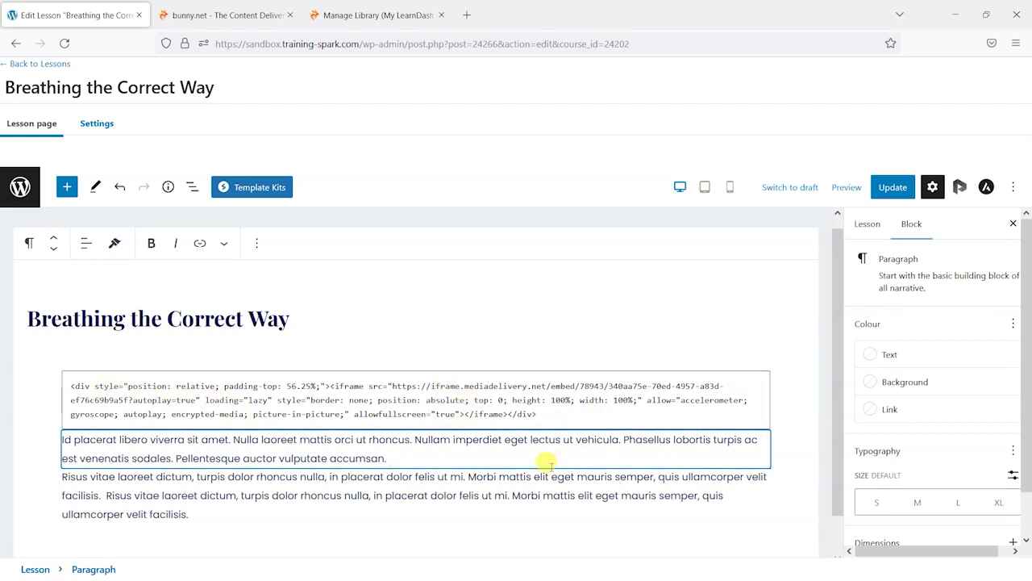
pyautogui.click(553, 400)
pyautogui.click(476, 456)
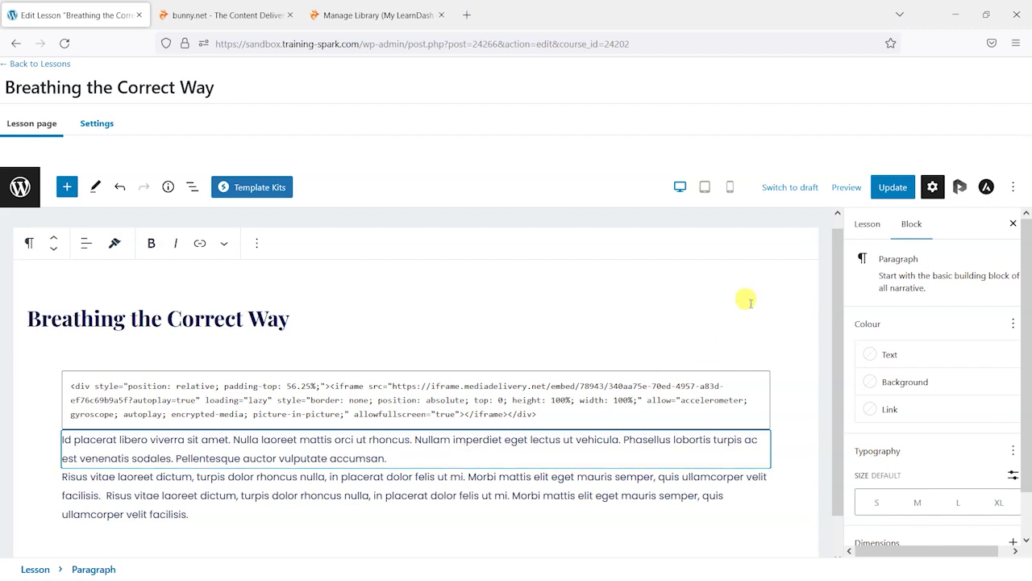
# - Update the lesson and view its live page to check the embedded video
pyautogui.click(887, 189)
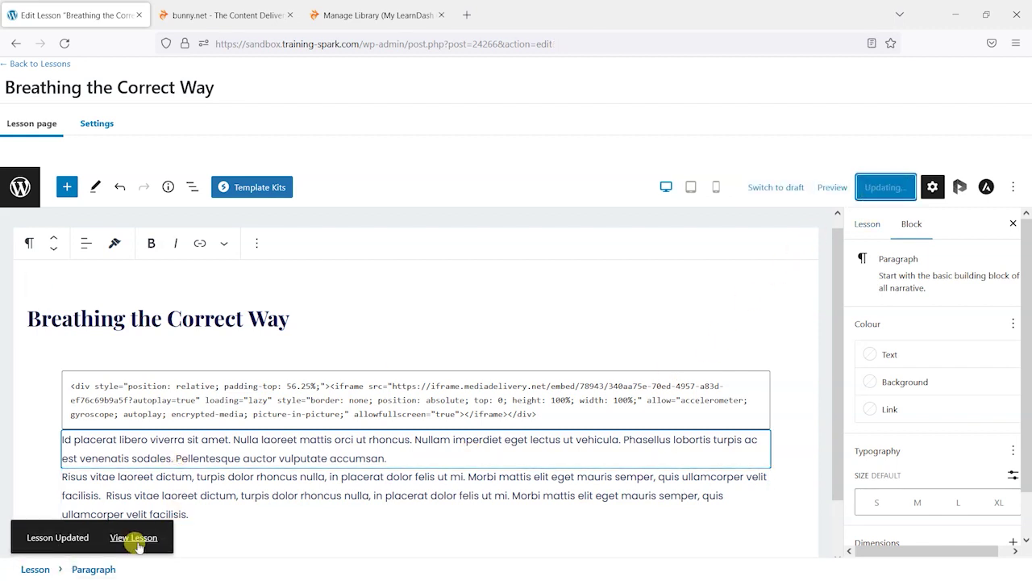
pyautogui.click(134, 542)
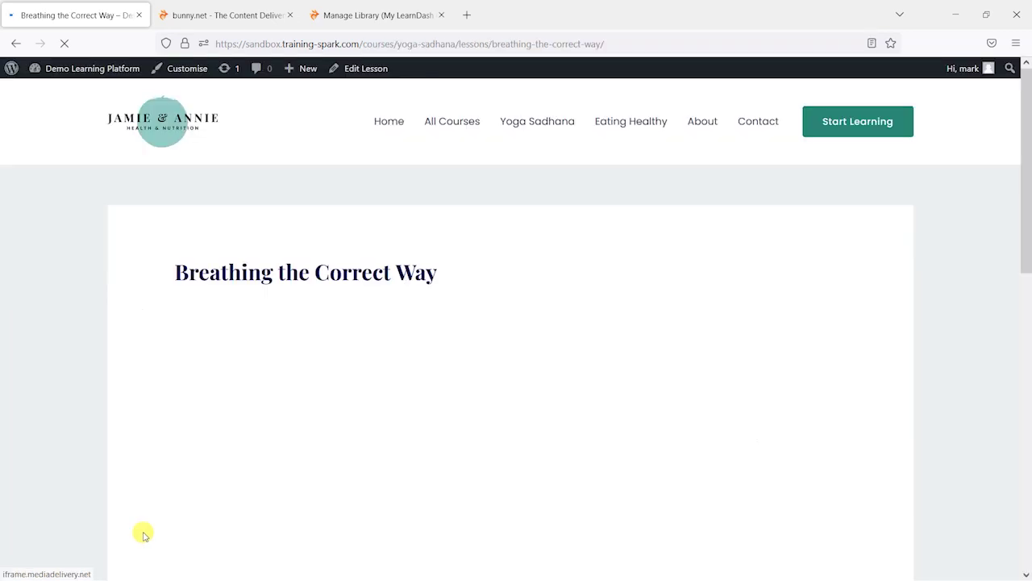
pyautogui.scroll(-3, 49, 355)
pyautogui.click(239, 227)
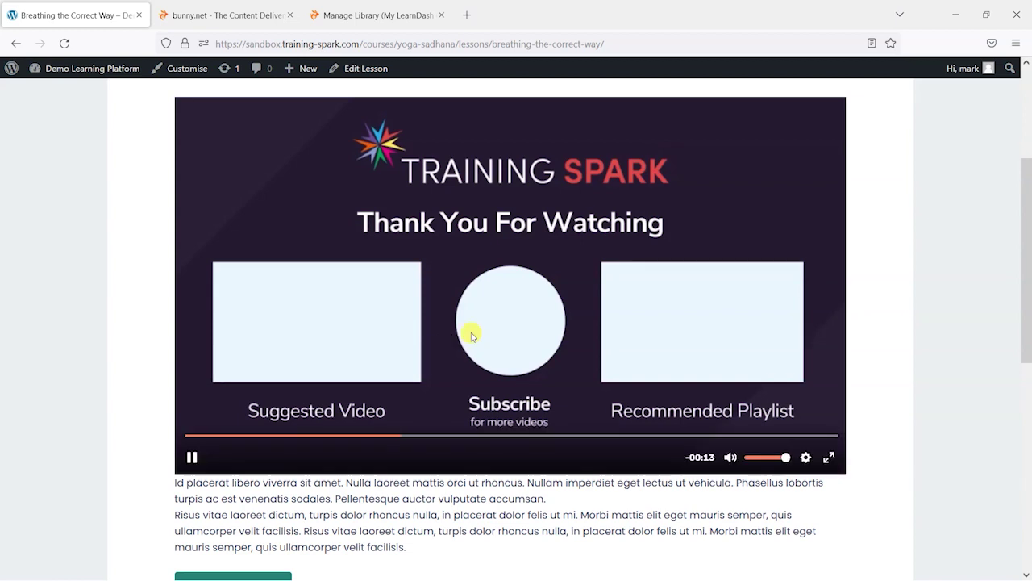
pyautogui.scroll(5, 466, 341)
pyautogui.scroll(-3, 465, 342)
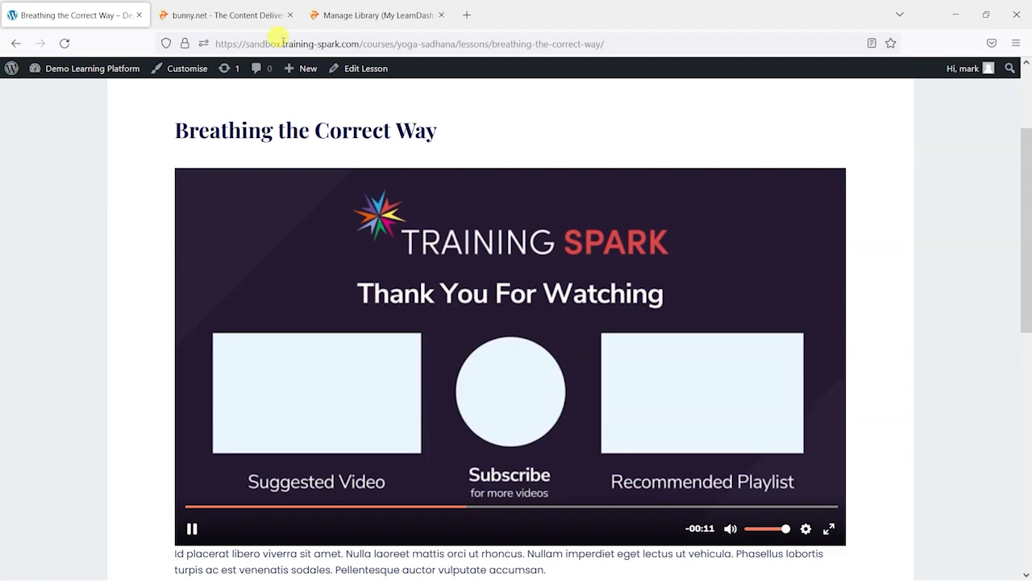
# - Close the bunny.net home page and return to the My LearnDash Courses video library
pyautogui.click(215, 9)
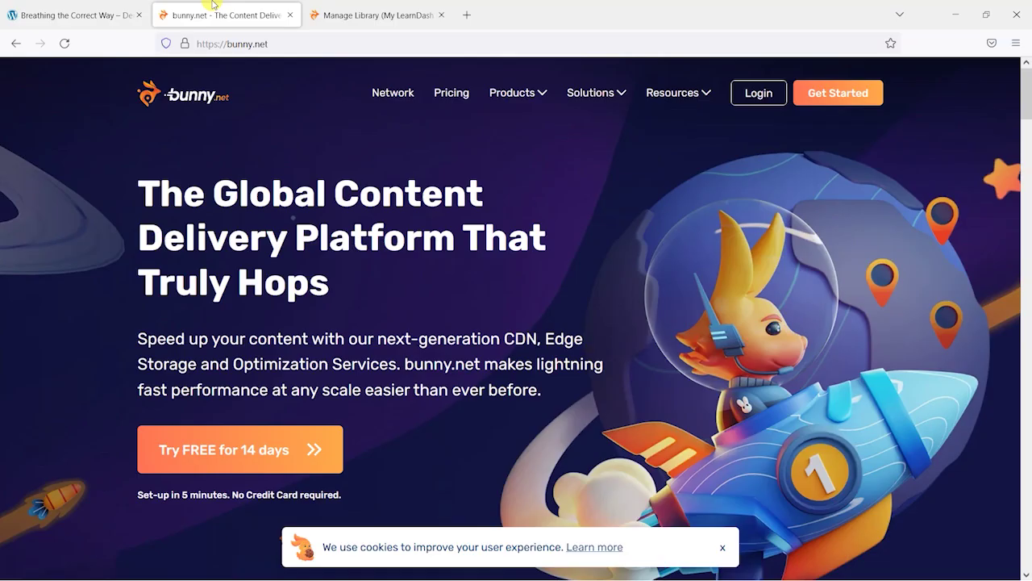
pyautogui.click(288, 15)
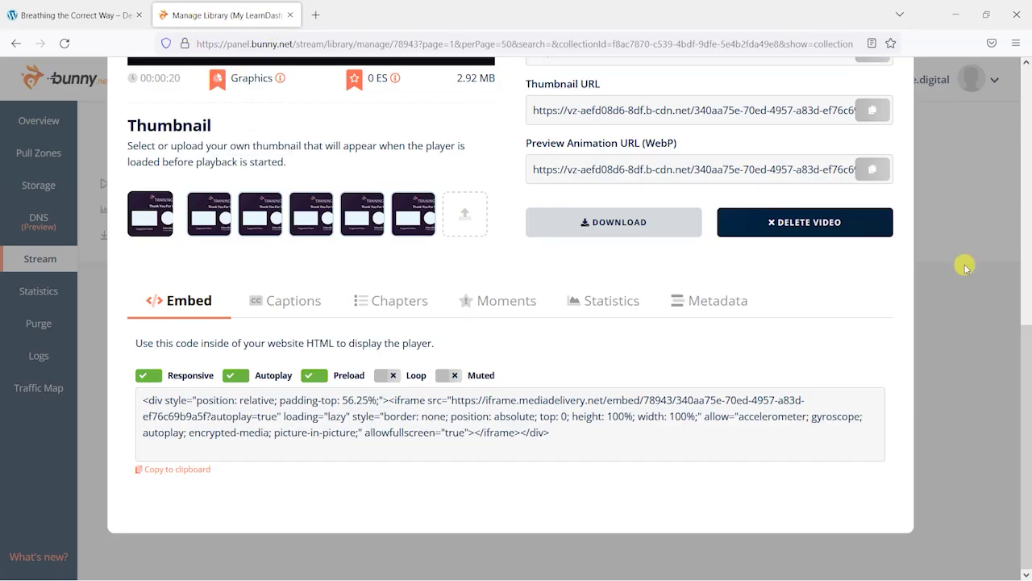
# - Save the configuration of end_screen.mp4 and close its details
pyautogui.scroll(6, 965, 267)
pyautogui.scroll(-3, 859, 266)
pyautogui.click(846, 158)
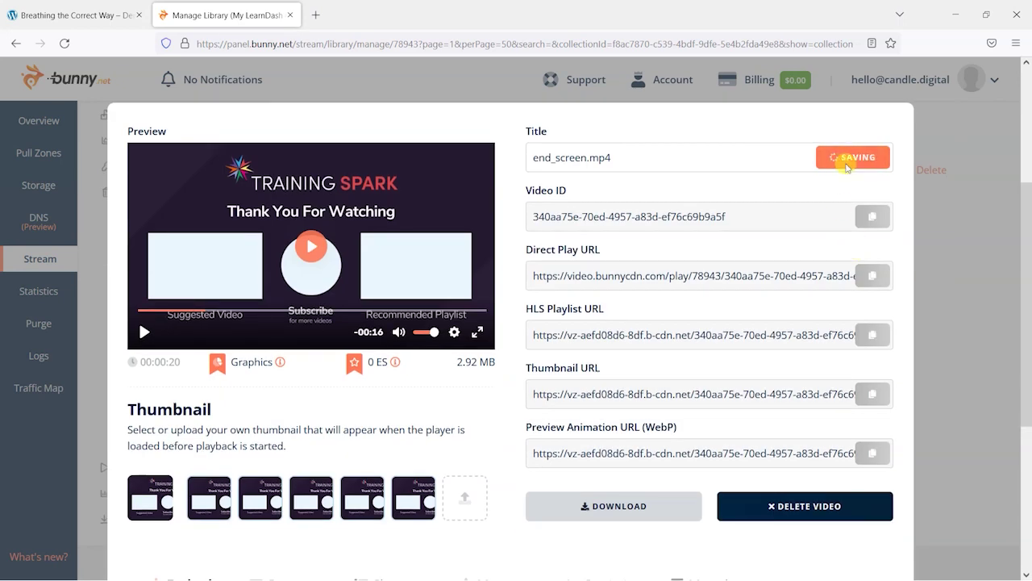
pyautogui.click(951, 282)
pyautogui.scroll(-1, 887, 339)
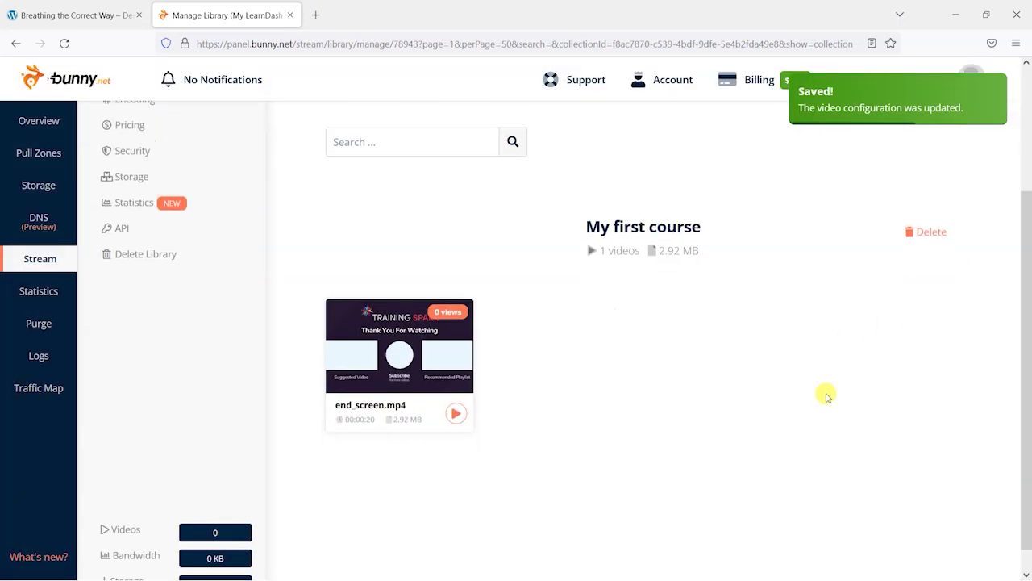
# - Open the library's player settings and glance at the WordPress lesson page before returning to them
pyautogui.scroll(2, 839, 394)
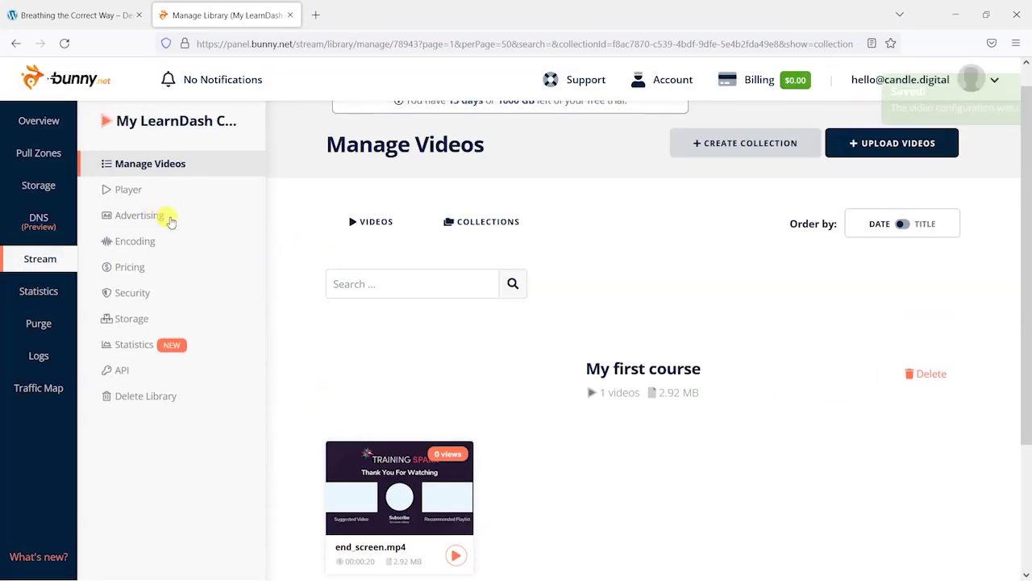
pyautogui.scroll(1, 242, 216)
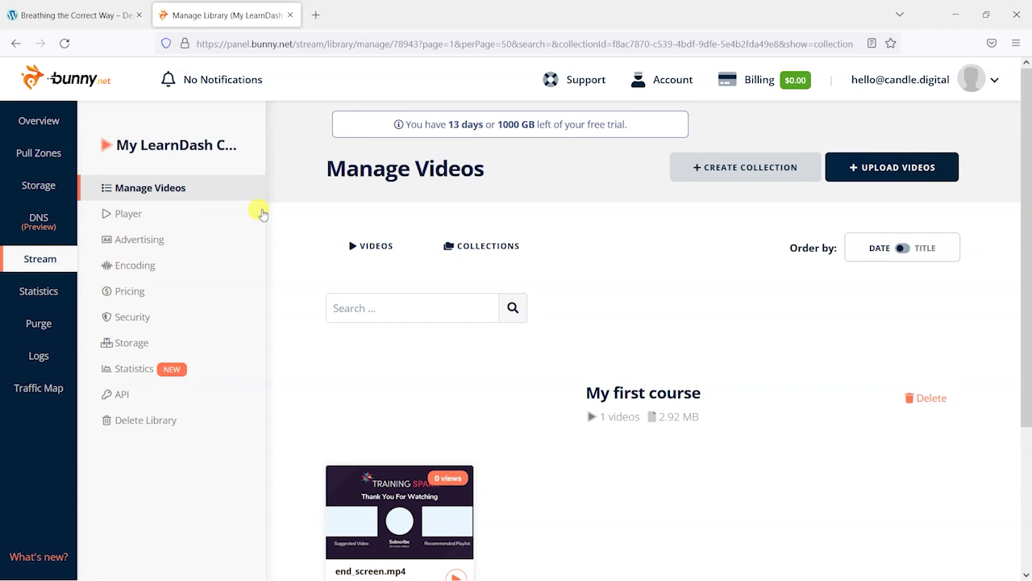
pyautogui.click(161, 213)
pyautogui.scroll(-1, 451, 269)
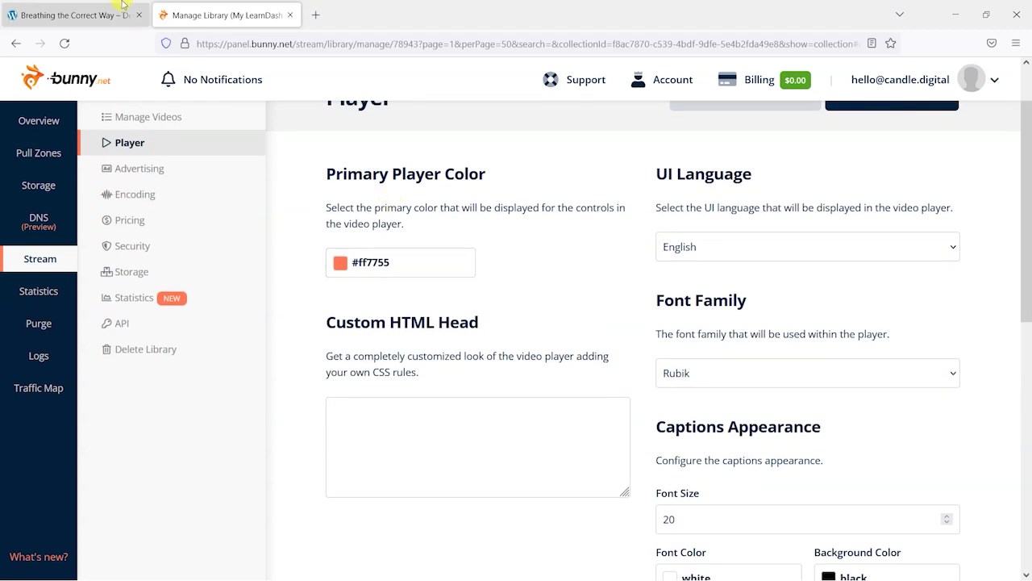
pyautogui.click(77, 14)
pyautogui.click(221, 15)
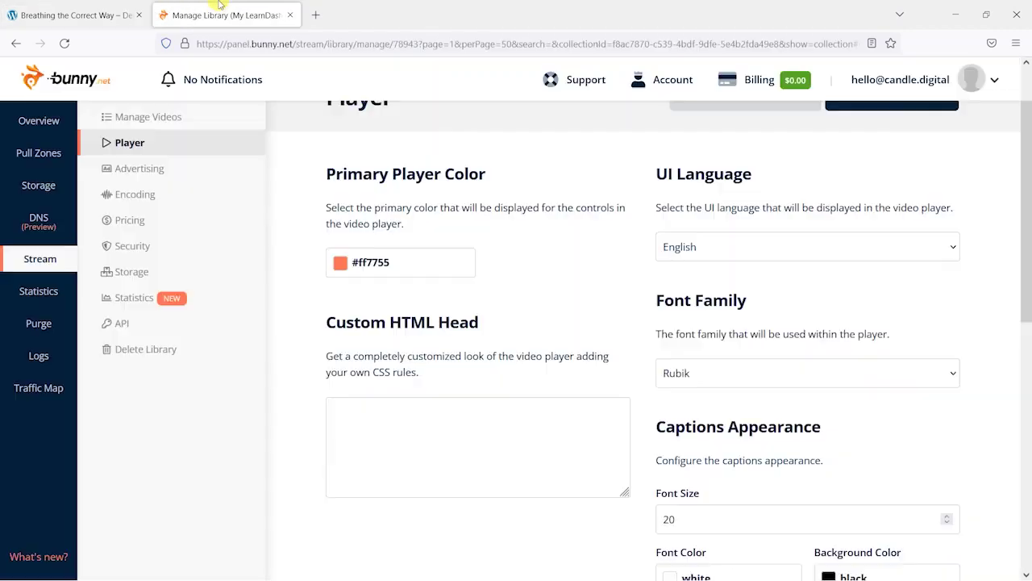
# - Set the primary player color to #6aa84f and update the library's player settings
pyautogui.click(341, 268)
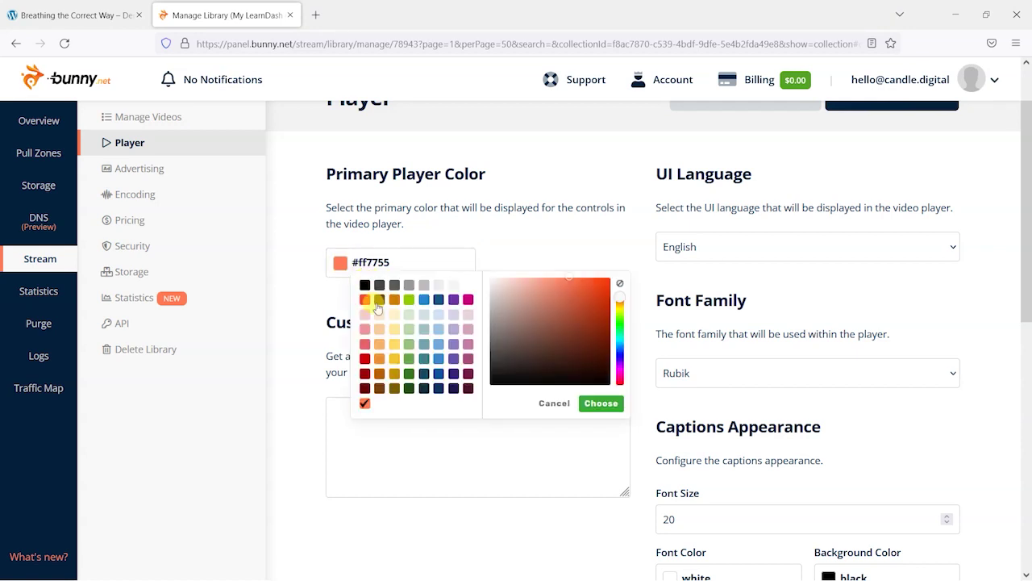
pyautogui.click(410, 363)
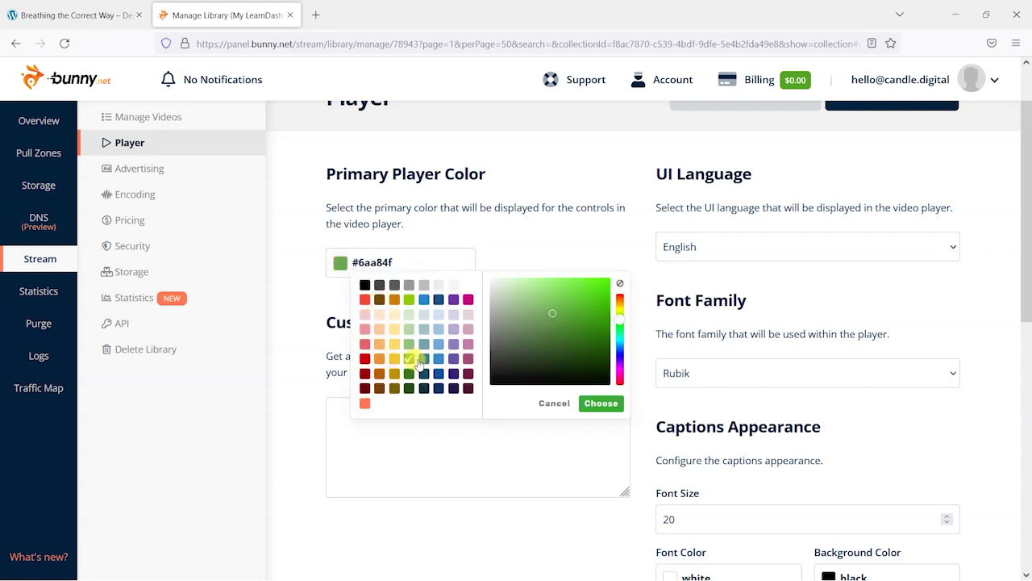
pyautogui.click(601, 402)
pyautogui.scroll(-7, 625, 370)
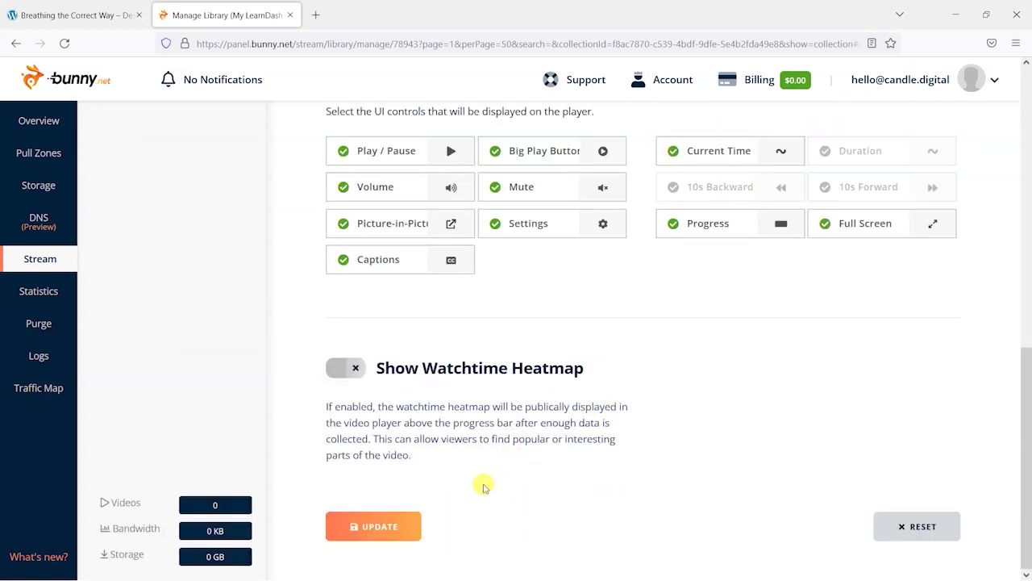
pyautogui.click(376, 524)
pyautogui.scroll(10, 492, 460)
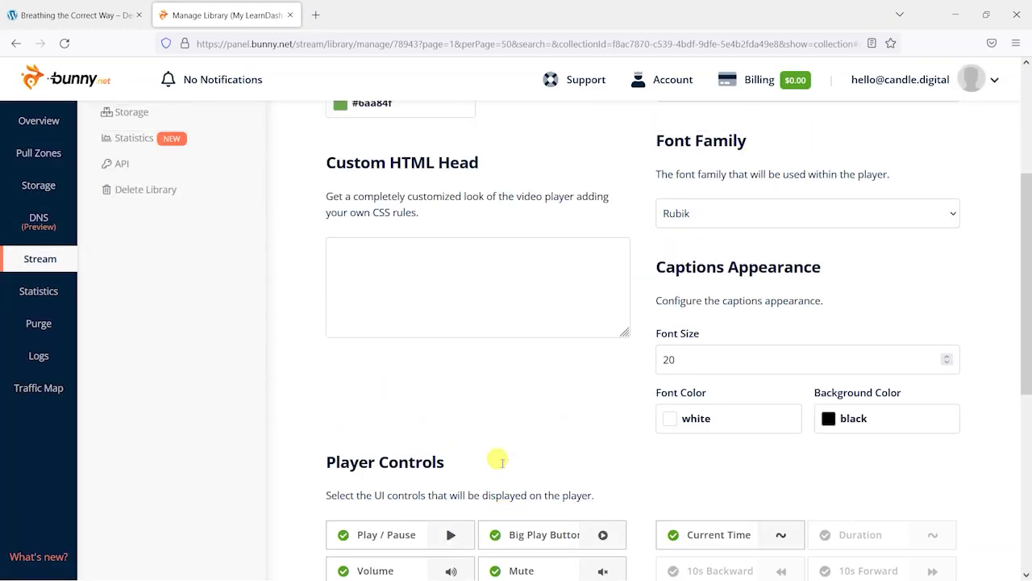
# - Switch to the WordPress lesson page and check the embedded player's color during playback
pyautogui.click(30, 5)
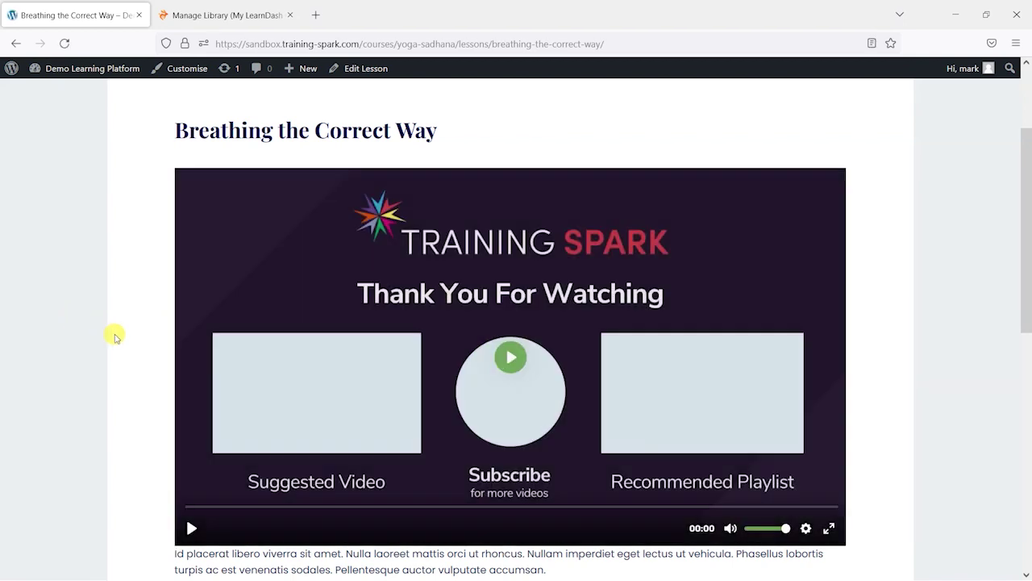
pyautogui.scroll(-2, 161, 341)
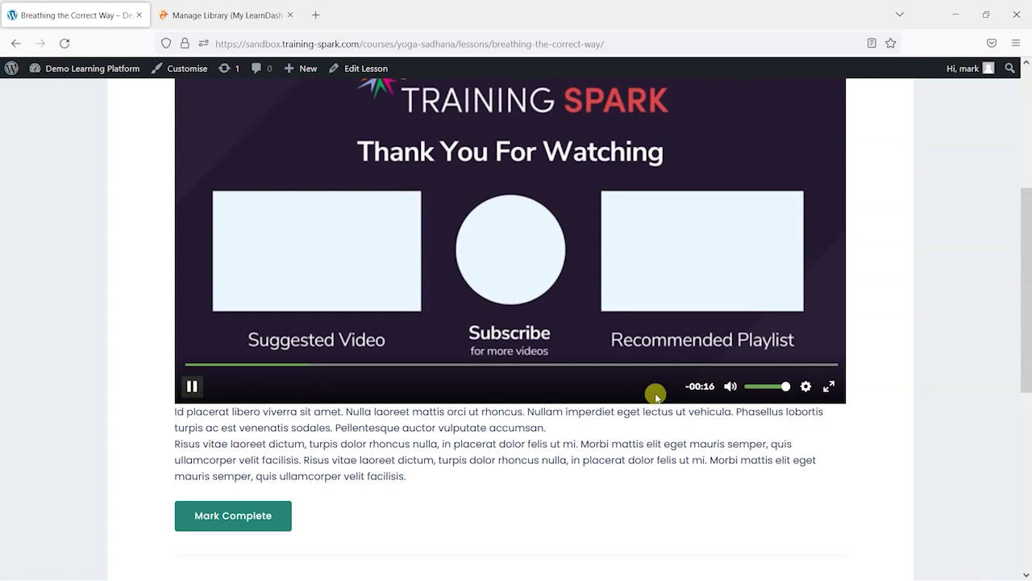
pyautogui.scroll(1, 330, 348)
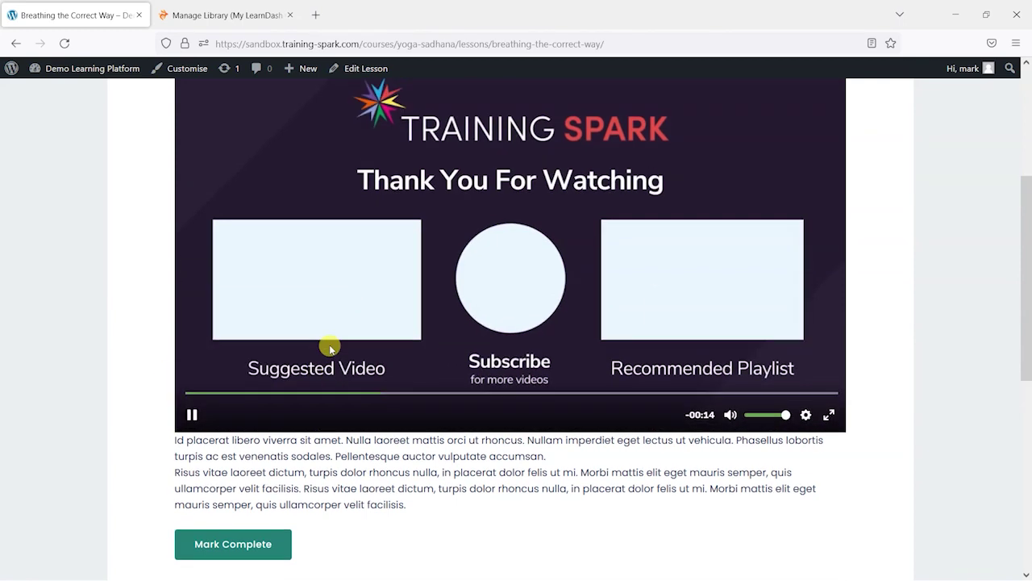
pyautogui.scroll(2, 330, 348)
# - Return to the bunny.net player settings and review the language, font, captions appearance, player controls and watchtime heatmap options
pyautogui.hotkey('ctrl', 'Tab')
pyautogui.scroll(-3, 664, 294)
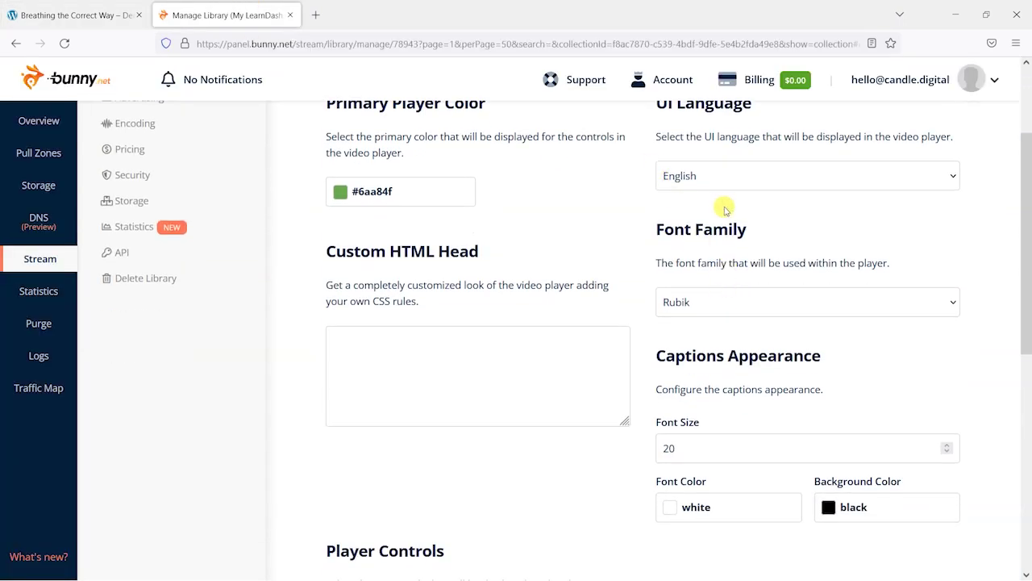
pyautogui.scroll(-2, 717, 293)
pyautogui.scroll(1, 661, 274)
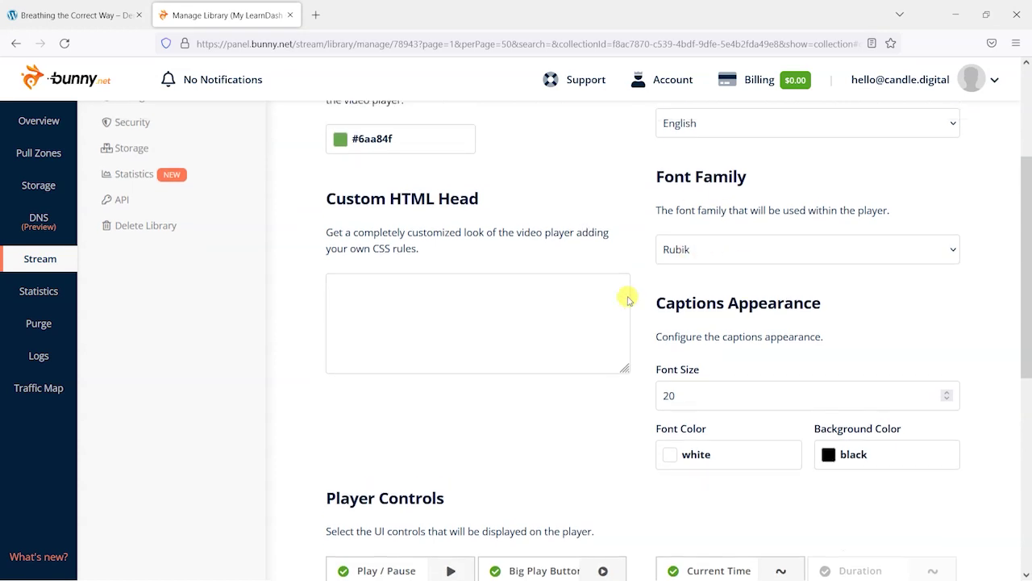
pyautogui.scroll(1, 581, 299)
pyautogui.scroll(1, 733, 296)
pyautogui.scroll(-5, 672, 263)
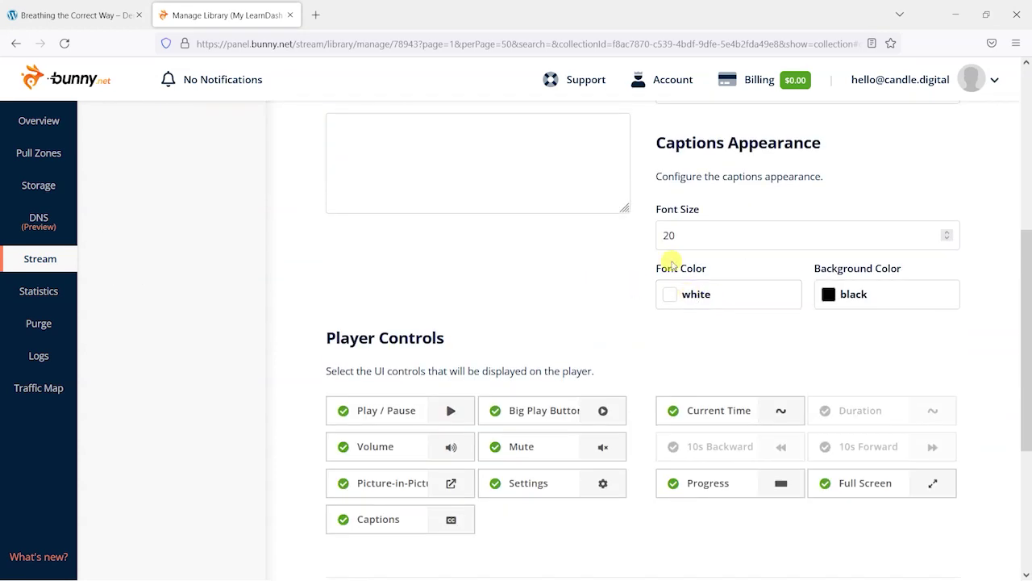
pyautogui.scroll(-1, 368, 428)
pyautogui.scroll(10, 715, 233)
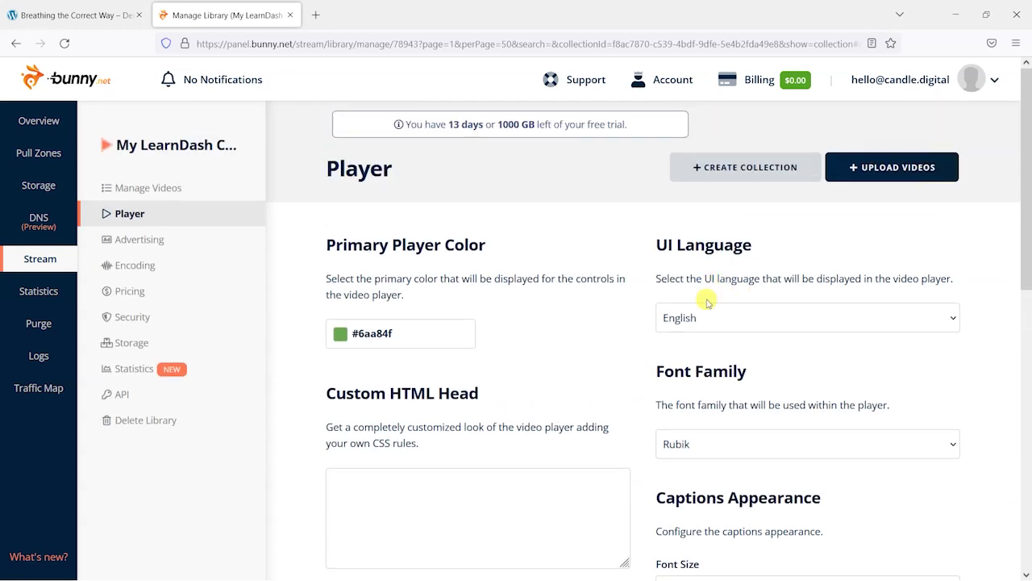
pyautogui.scroll(-12, 551, 325)
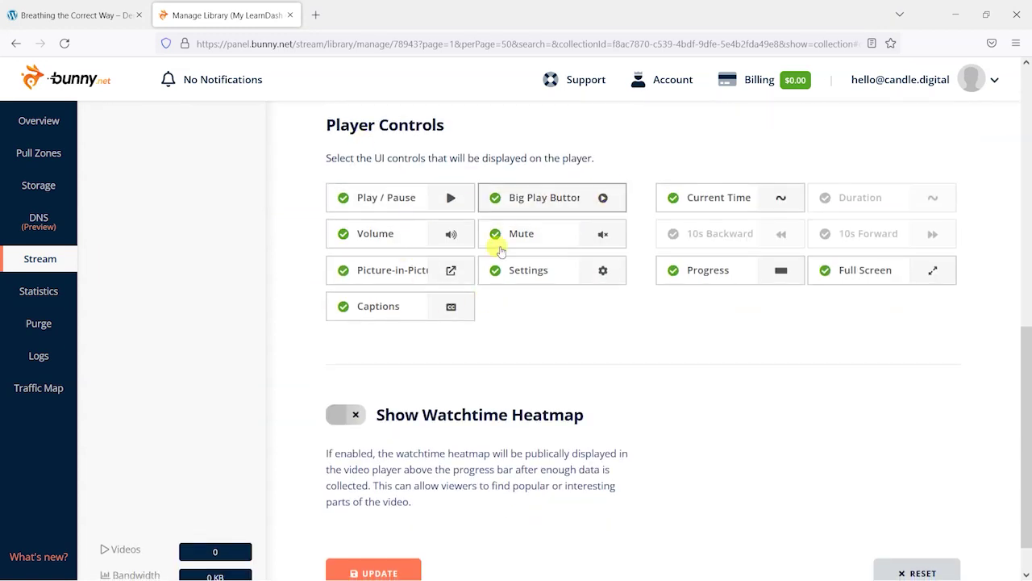
pyautogui.scroll(-1, 541, 285)
pyautogui.scroll(12, 456, 311)
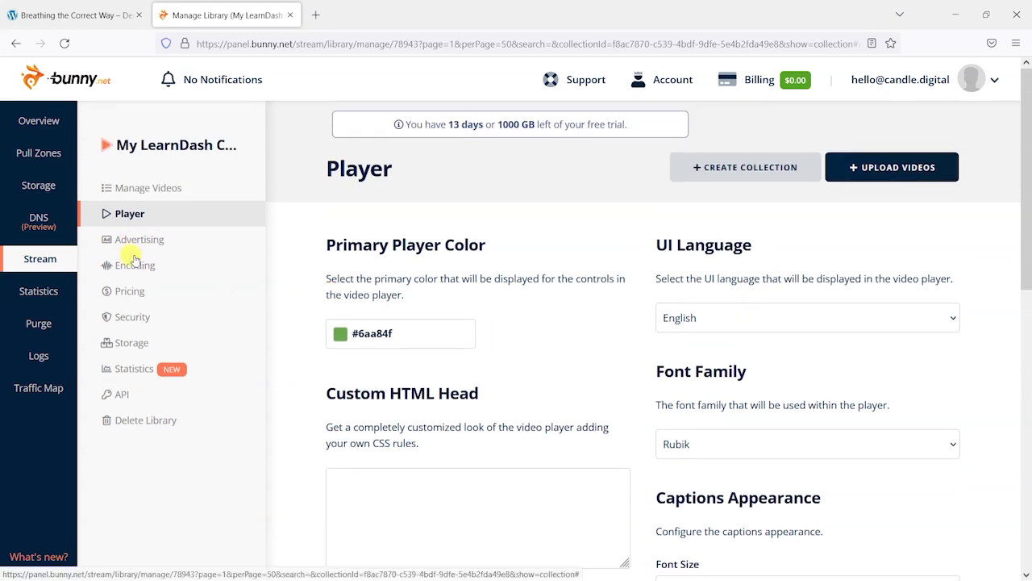
# - Open the library's security settings, review the domain restrictions, and check the lesson page's domain before returning to them
pyautogui.click(130, 319)
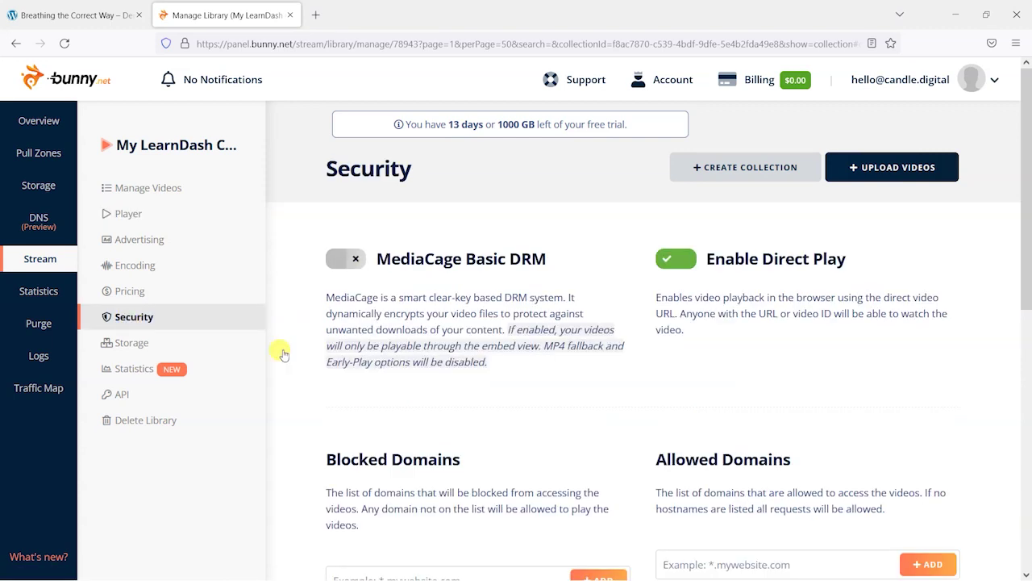
pyautogui.scroll(-3, 491, 325)
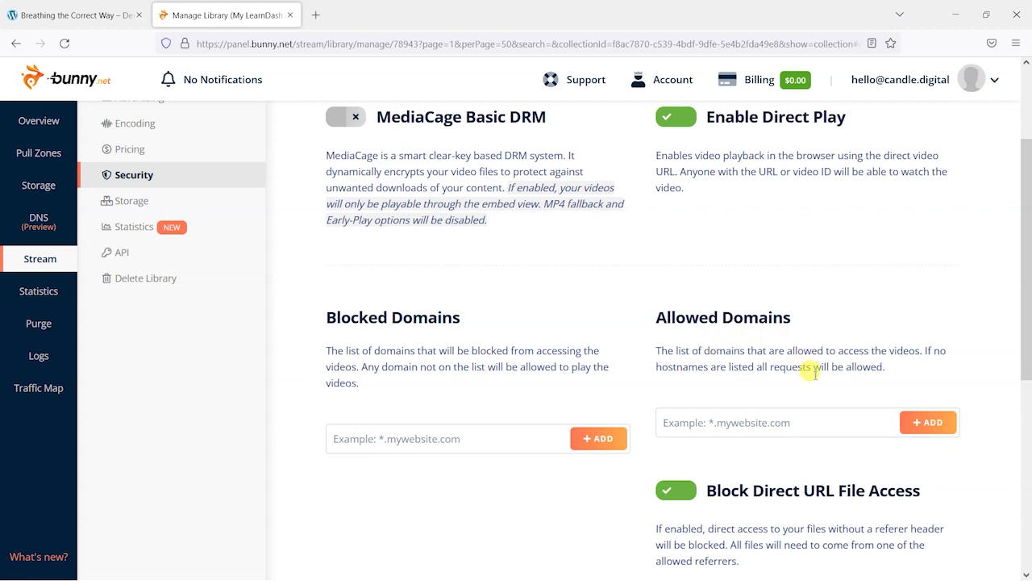
pyautogui.scroll(-1, 730, 371)
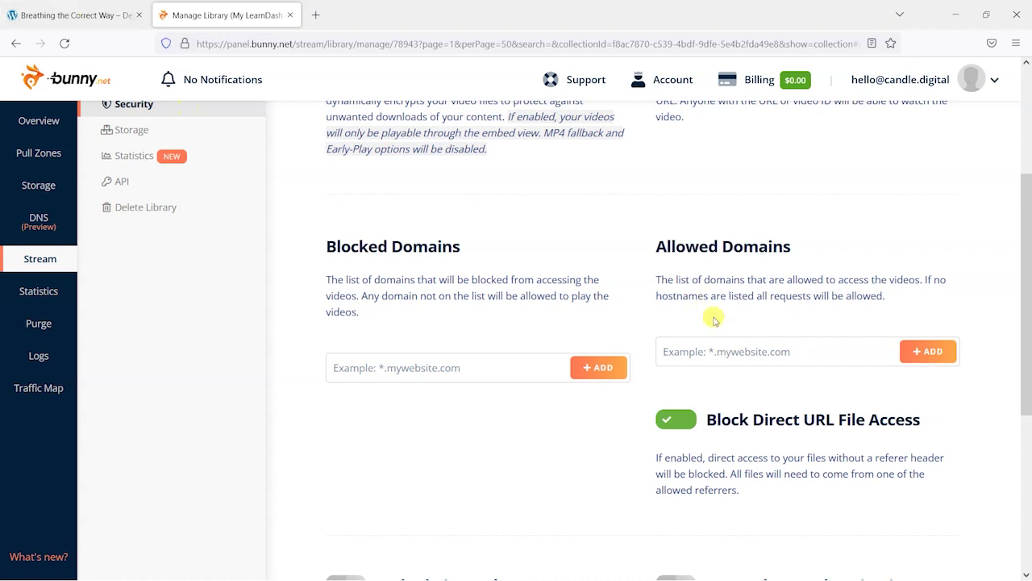
pyautogui.click(45, 12)
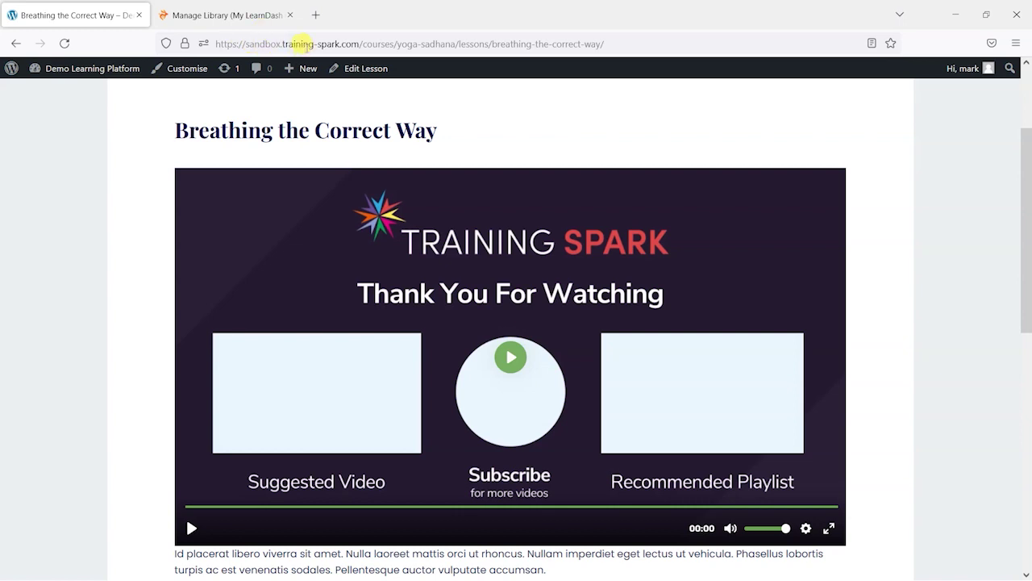
pyautogui.click(241, 13)
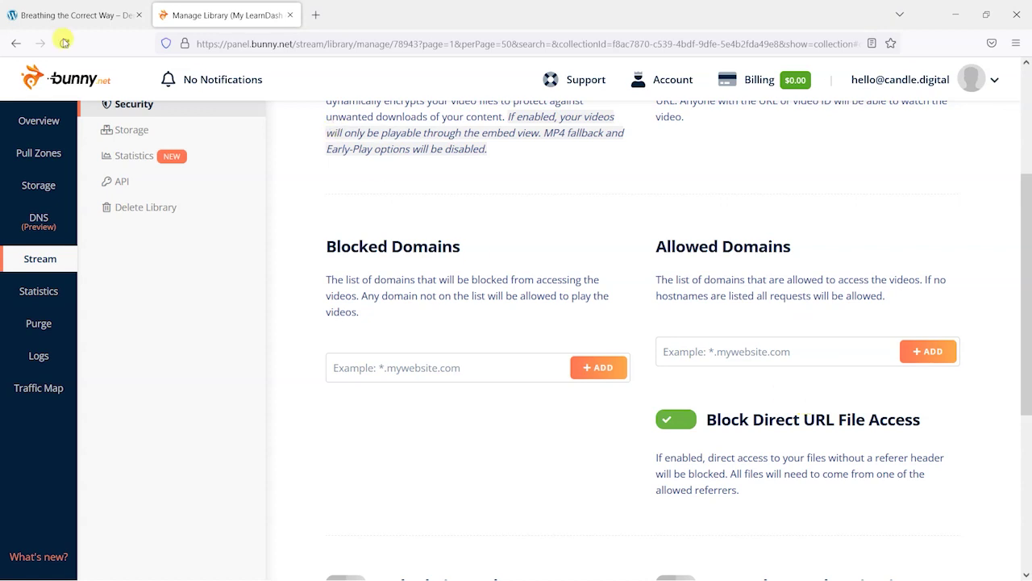
pyautogui.click(64, 15)
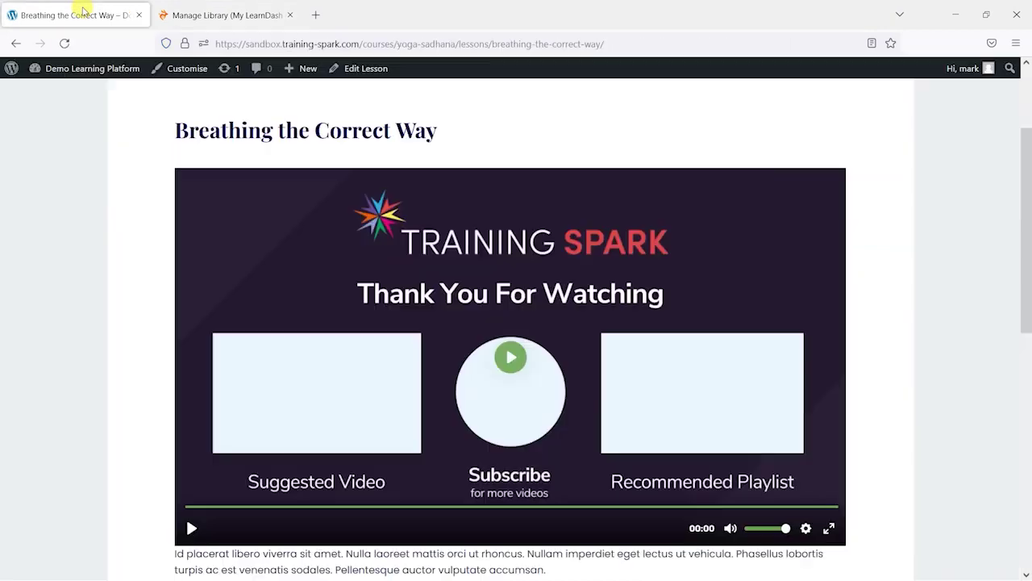
pyautogui.click(208, 17)
# - Add *.google.com to the library's allowed domains
pyautogui.click(715, 352)
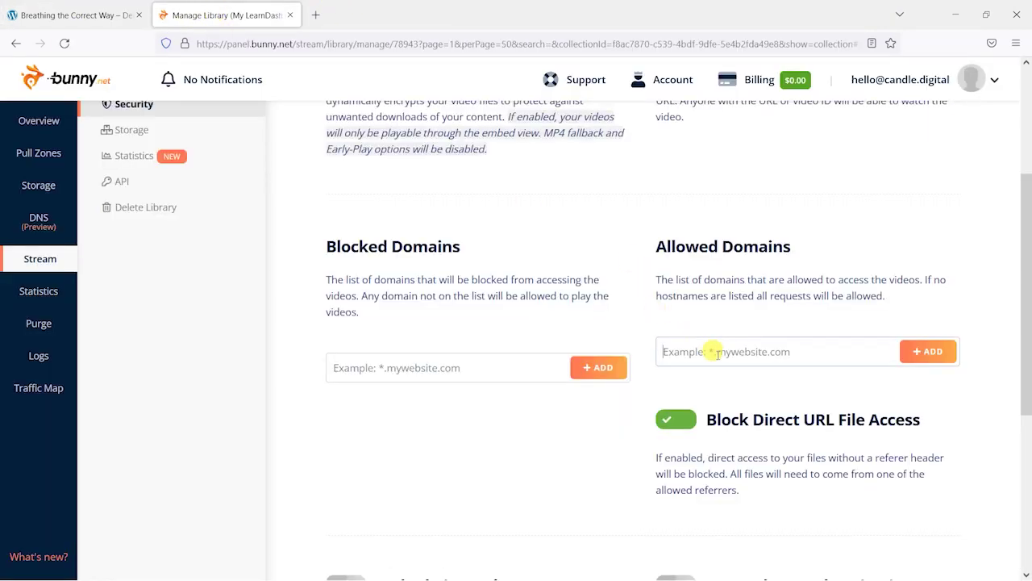
pyautogui.write('*')
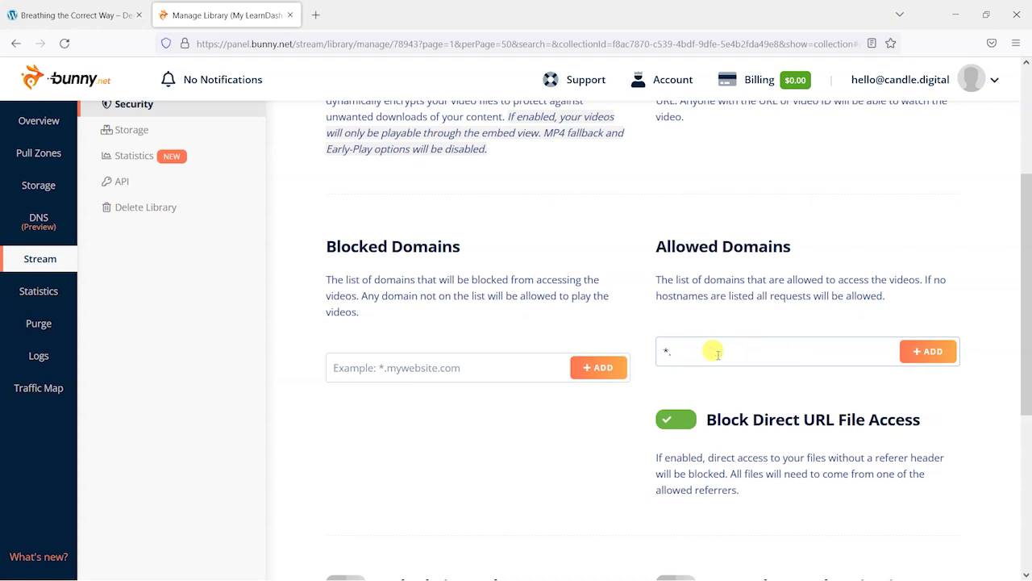
pyautogui.write('.google.com')
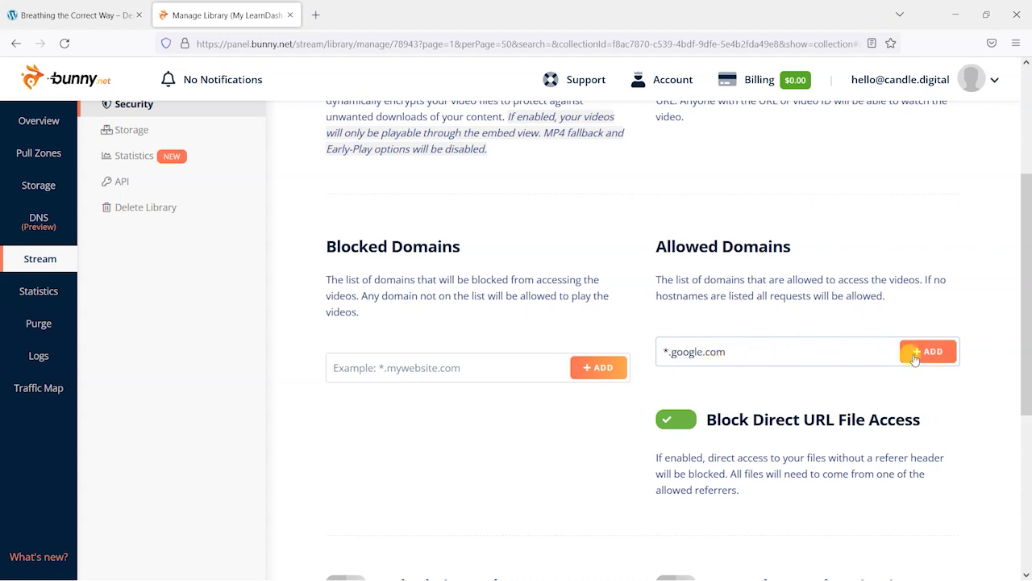
pyautogui.click(927, 353)
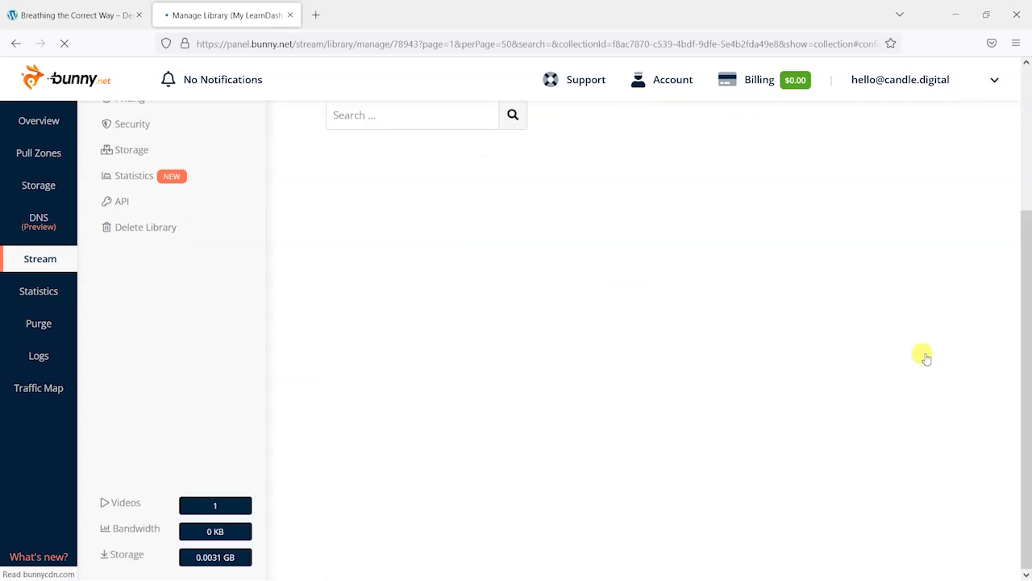
# - Reload the WordPress lesson page to test the embedded video under the domain restriction, and return to the security settings
pyautogui.click(61, 11)
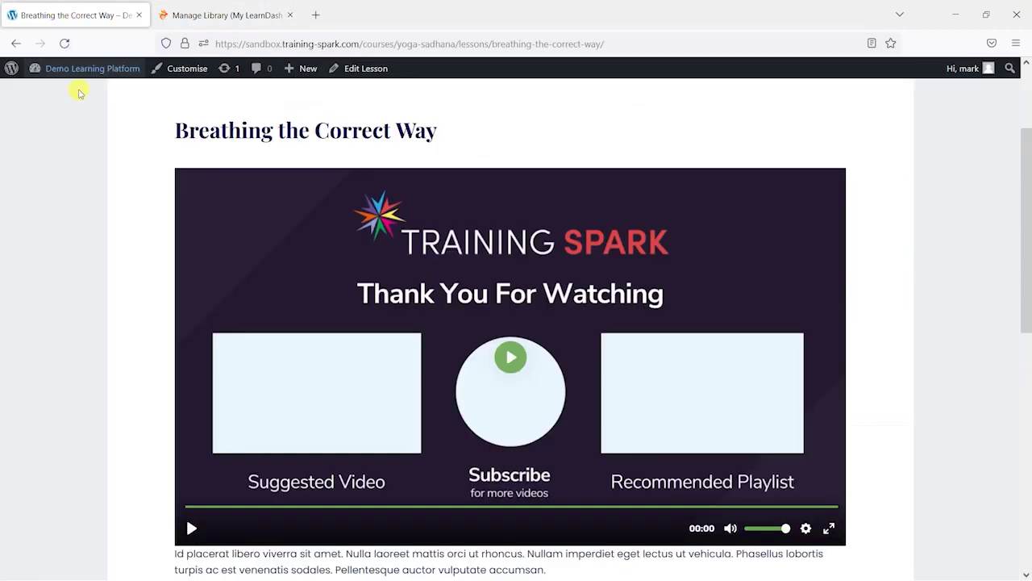
pyautogui.click(65, 43)
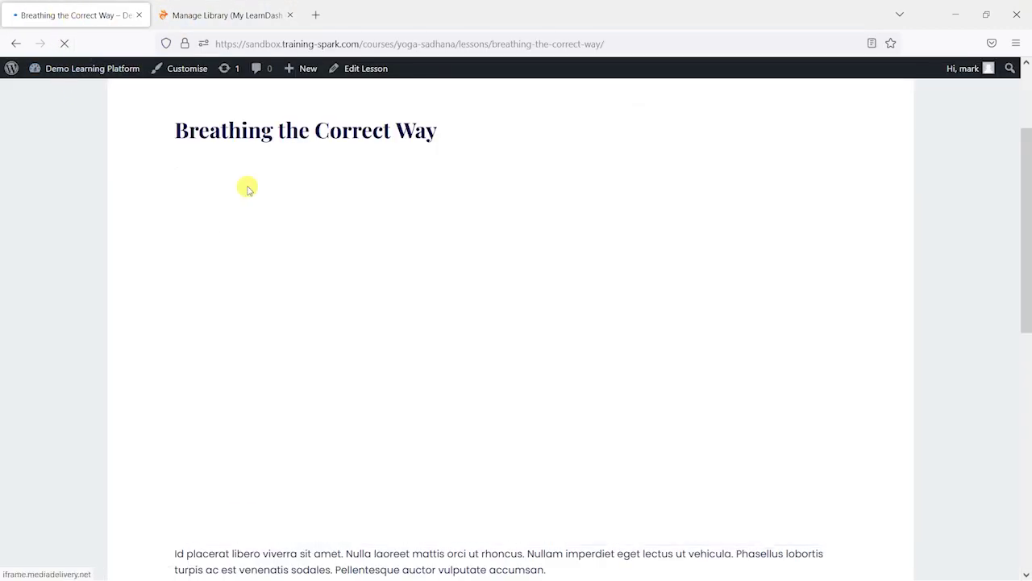
pyautogui.scroll(-2, 436, 304)
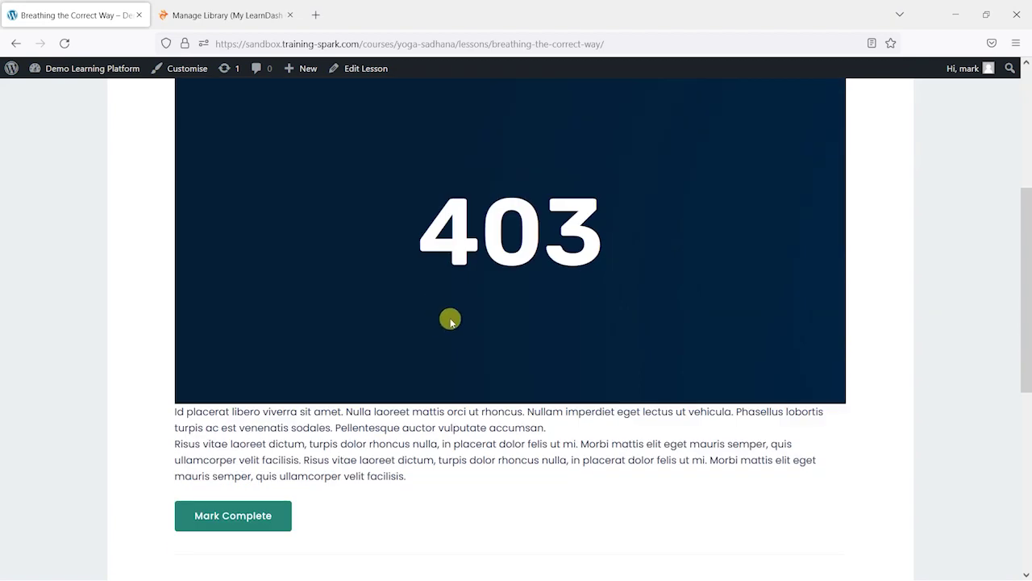
pyautogui.scroll(1, 484, 307)
pyautogui.click(250, 8)
pyautogui.click(65, 8)
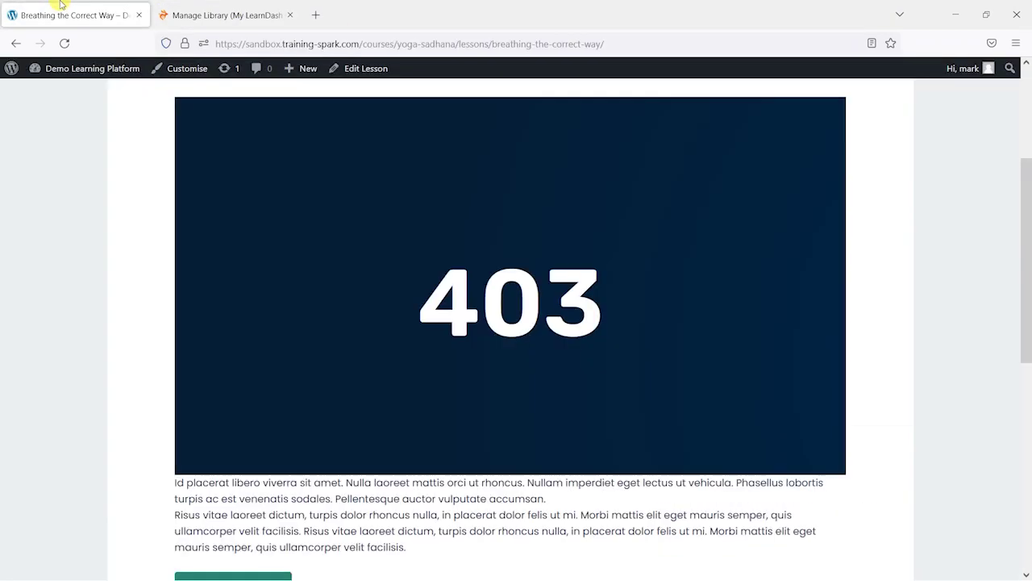
pyautogui.click(226, 14)
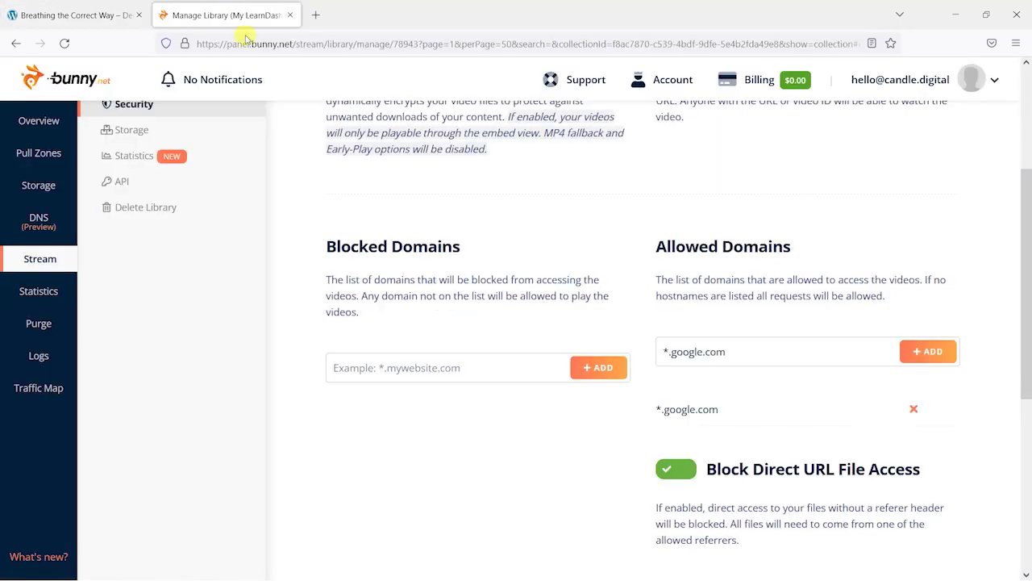
# - Add *.training-spark.com to the library's allowed domains
pyautogui.click(726, 351)
pyautogui.doubleClick(726, 351)
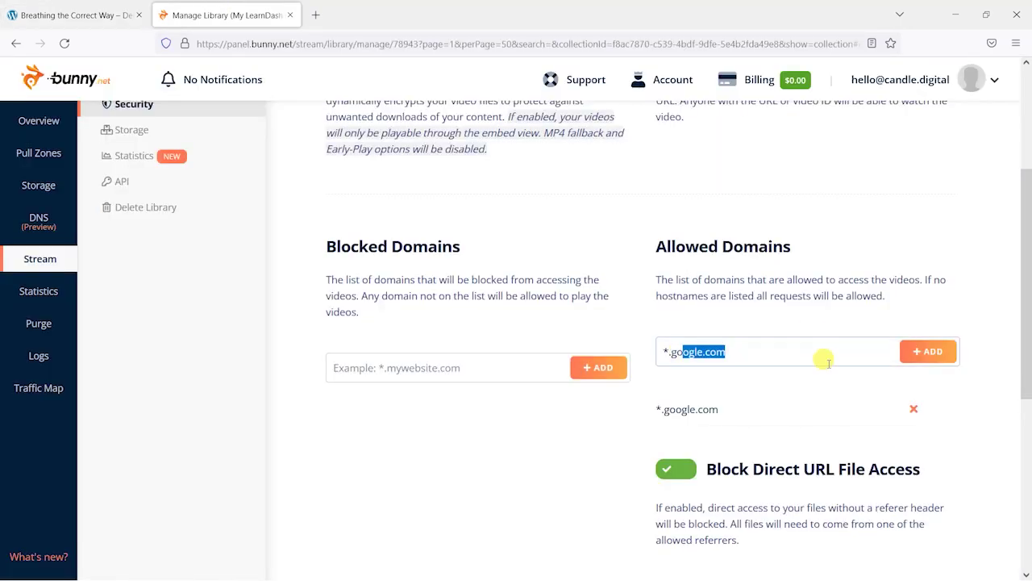
pyautogui.click(931, 350)
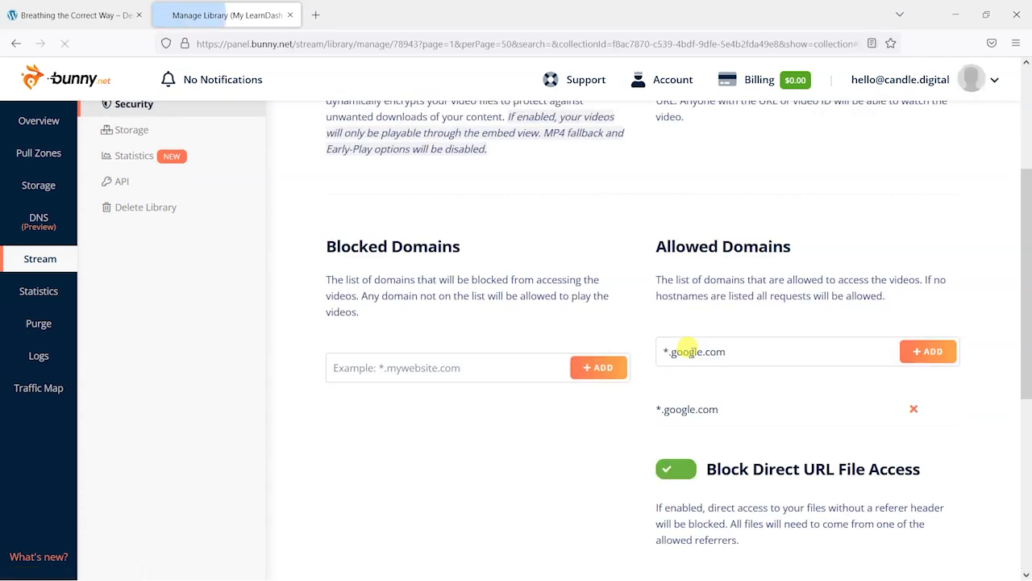
pyautogui.moveTo(668, 352); pyautogui.dragTo(809, 349)
pyautogui.write('t')
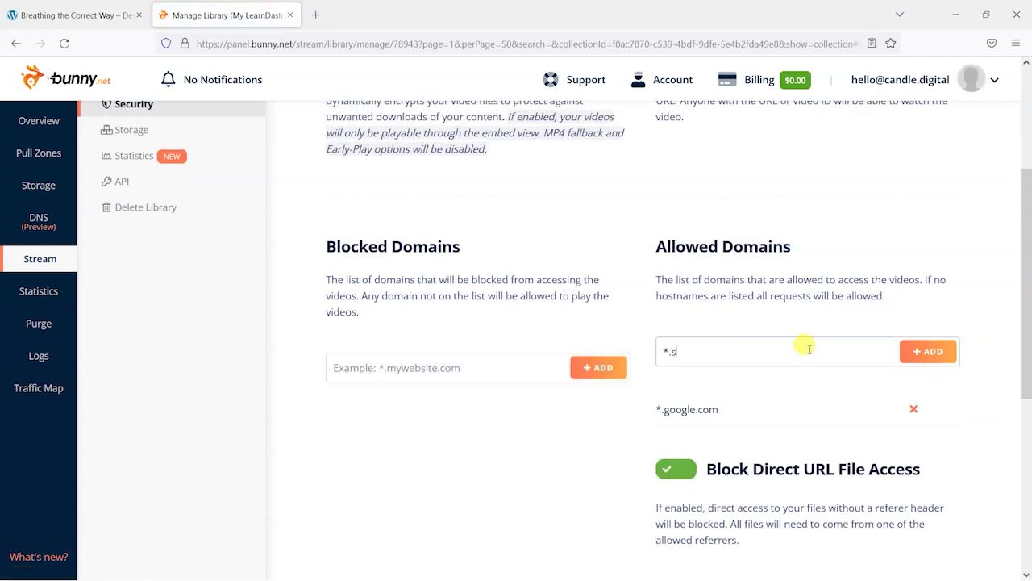
pyautogui.press('BackSpace')
pyautogui.write('tra')
pyautogui.write('k.com')
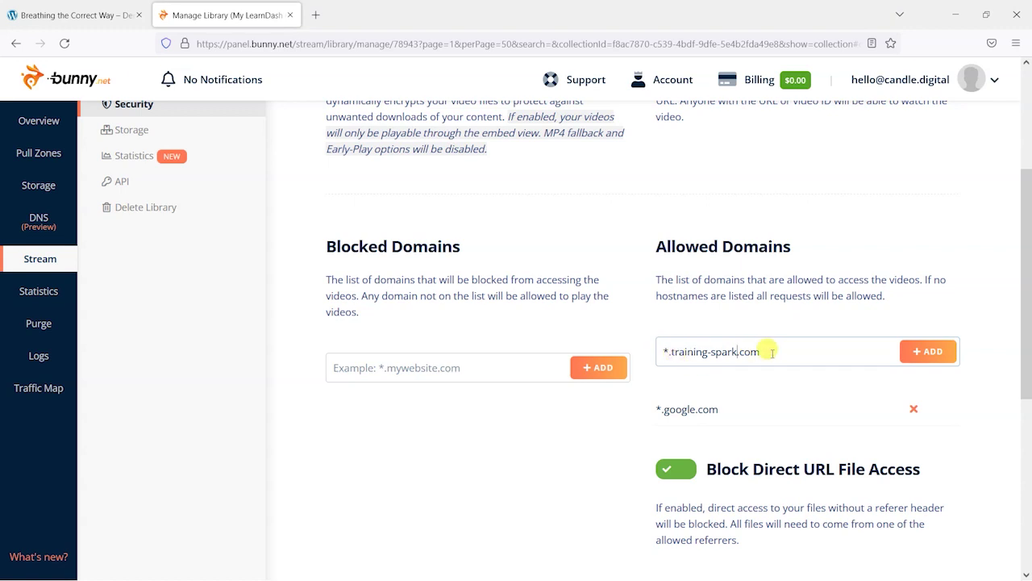
pyautogui.click(929, 352)
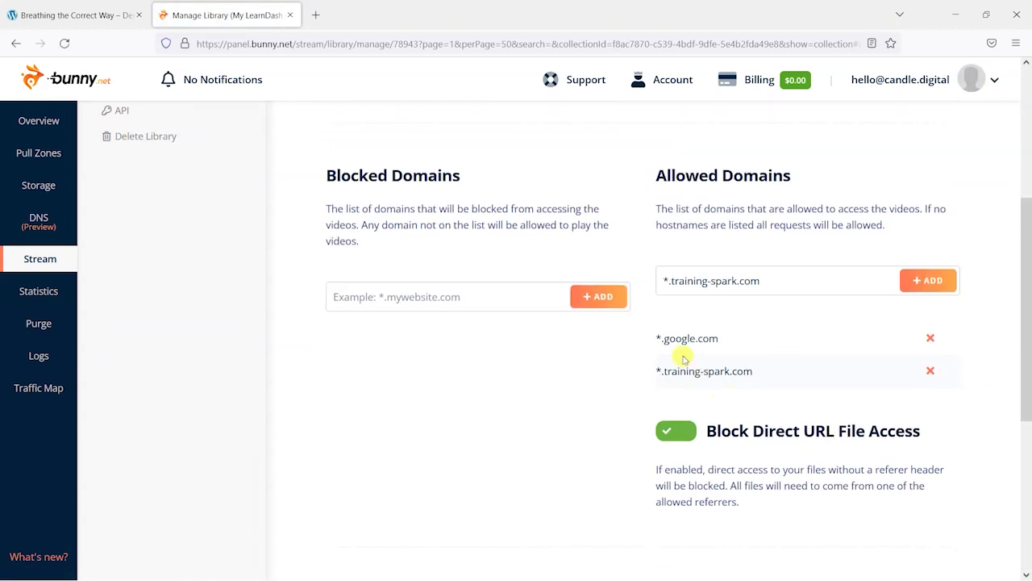
# - Reload the lesson page to test the embedded video again, and return to review the library's DRM, direct play and domain settings
pyautogui.click(73, 14)
pyautogui.click(65, 44)
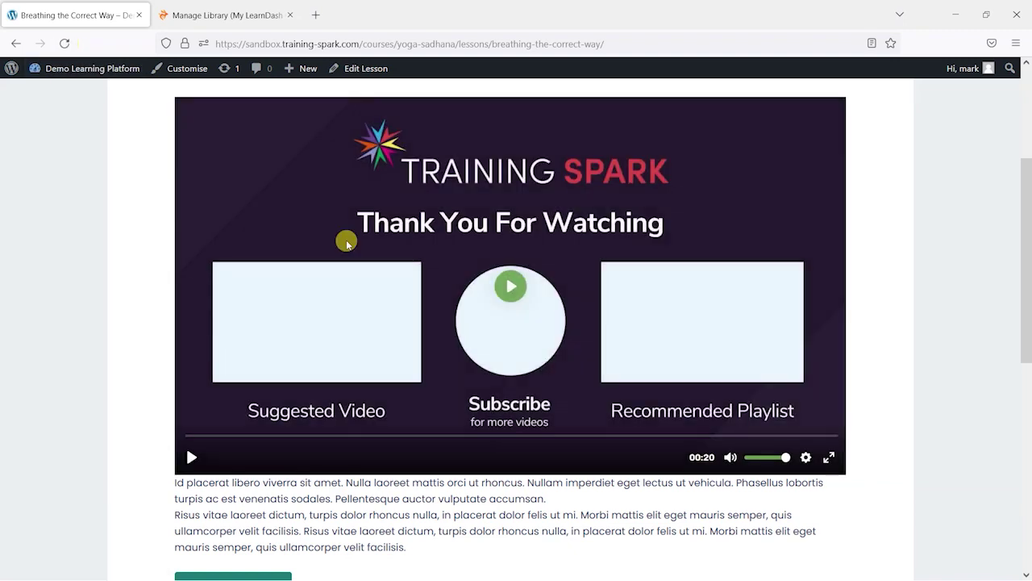
pyautogui.click(509, 321)
pyautogui.click(223, 15)
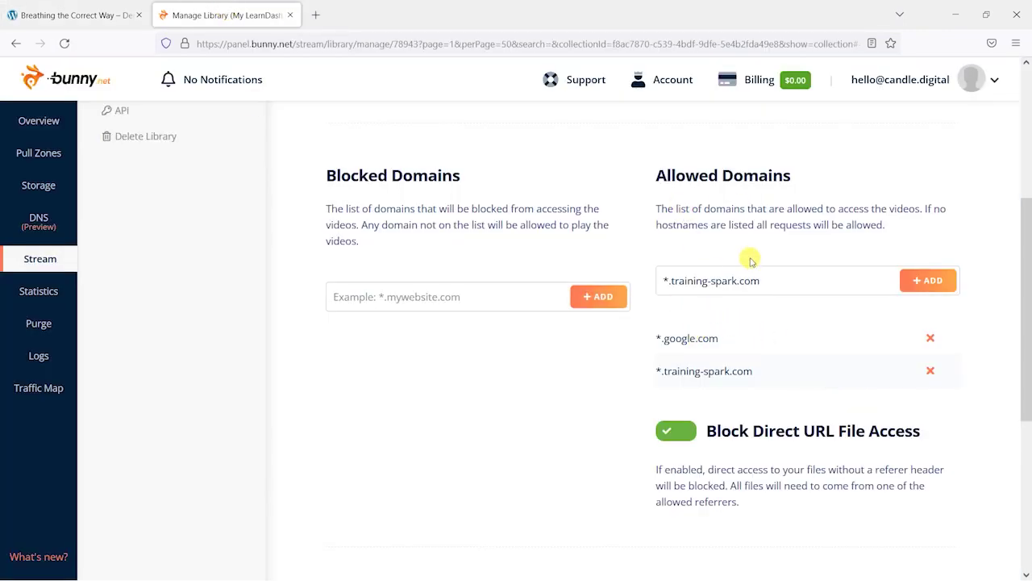
pyautogui.scroll(3, 730, 266)
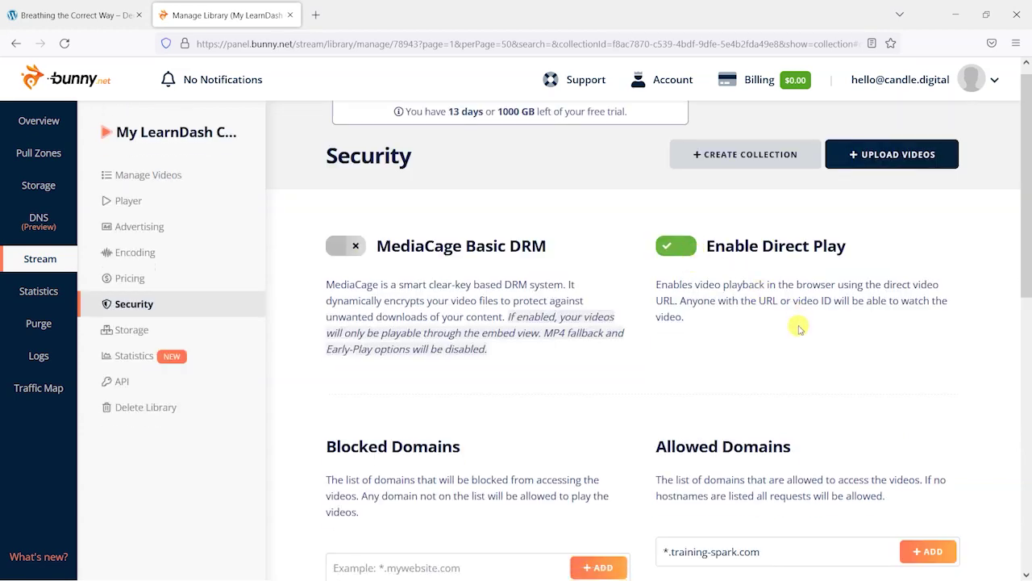
pyautogui.scroll(-3, 795, 325)
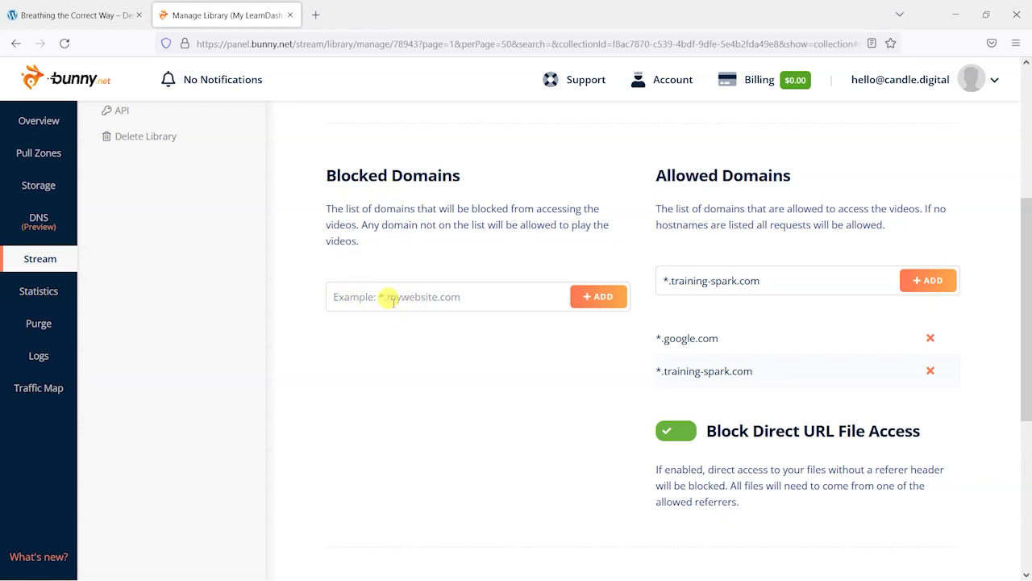
pyautogui.scroll(4, 438, 387)
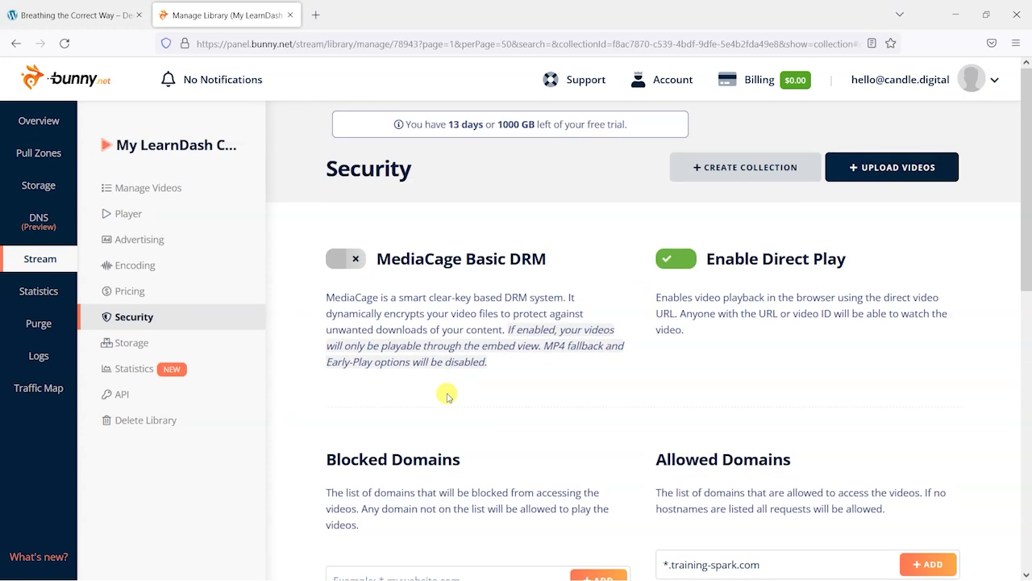